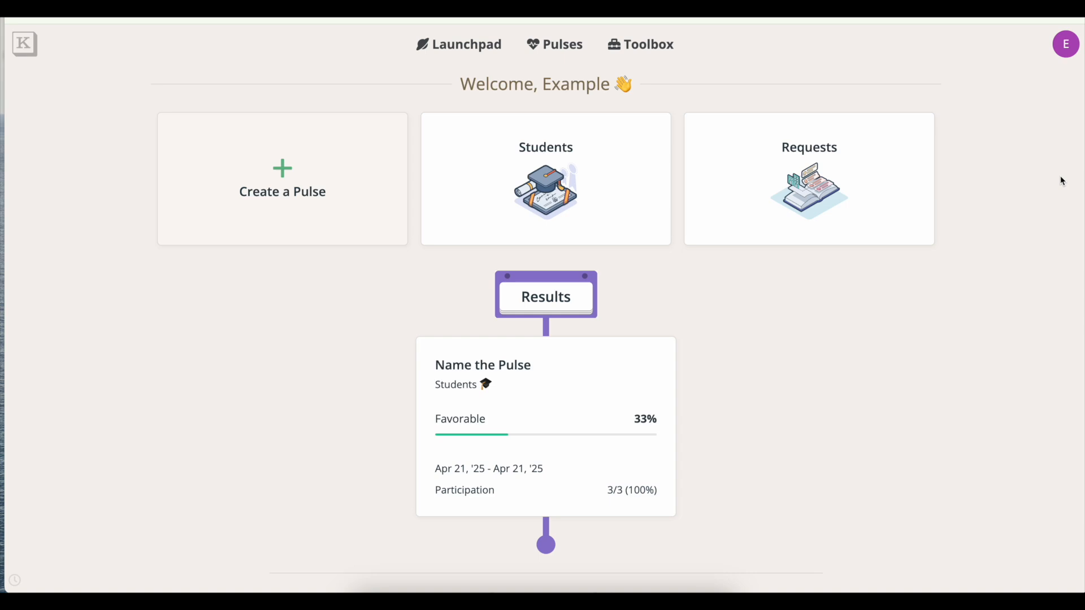
Go to the account Permissions settings and scroll down to Manage Custom Rosters.
left_click(1068, 47)
left_click(1035, 80)
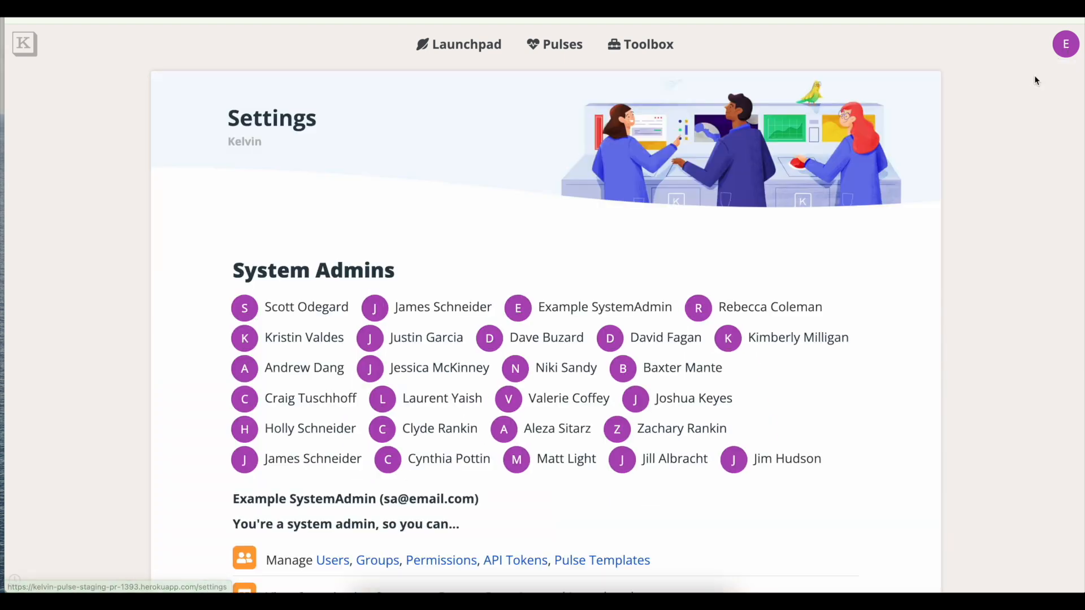
scroll(368, 562, "down", 2)
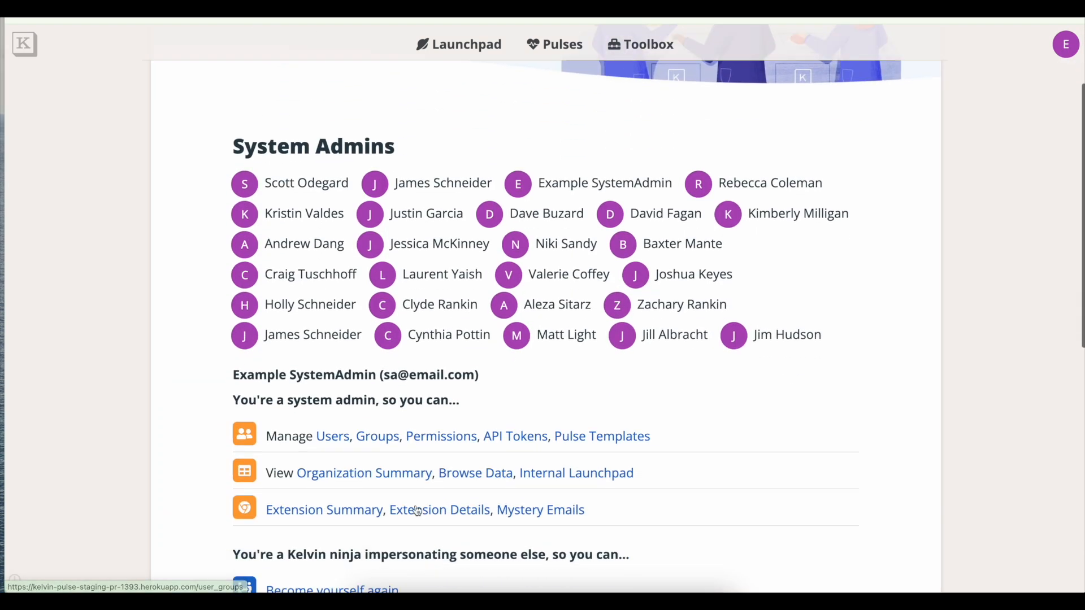
left_click(441, 443)
scroll(812, 359, "down", 5)
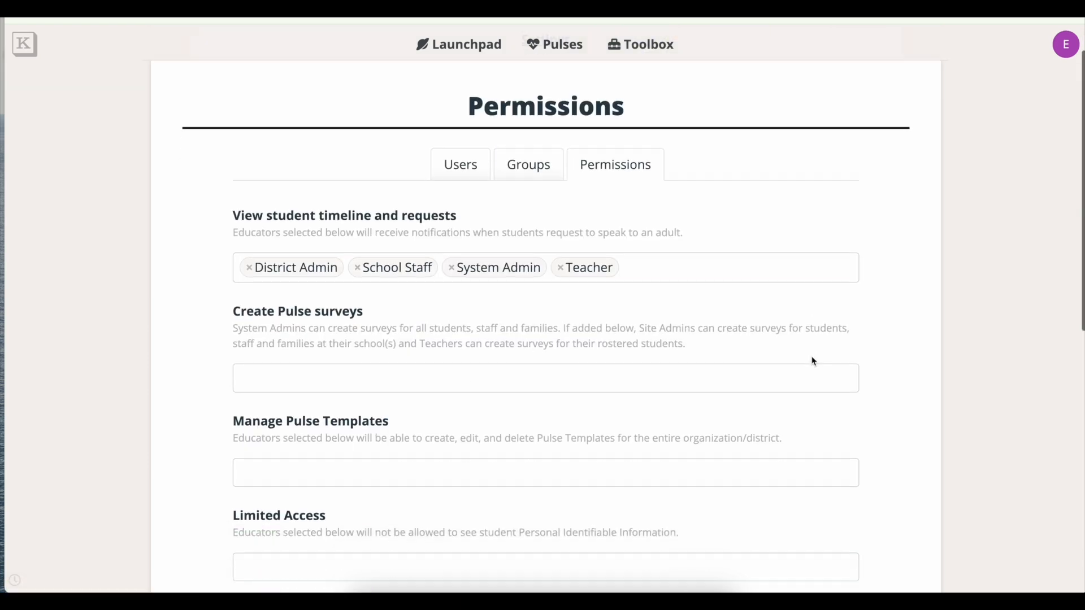
scroll(814, 362, "down", 5)
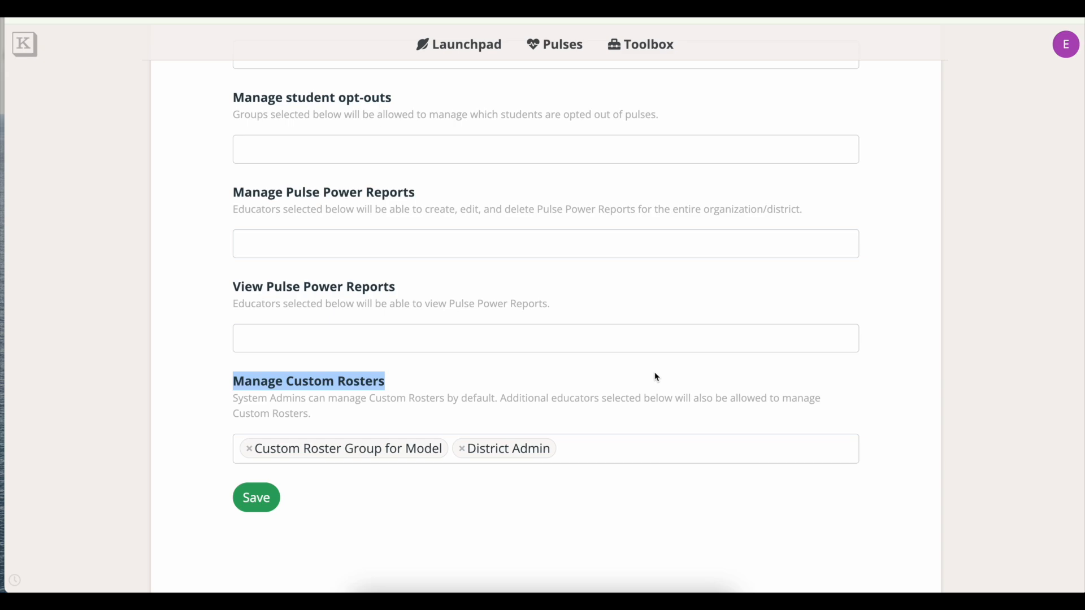
Let Custom Roster Group for Model and District Admin manage custom rosters, and save the permissions.
left_click(597, 455)
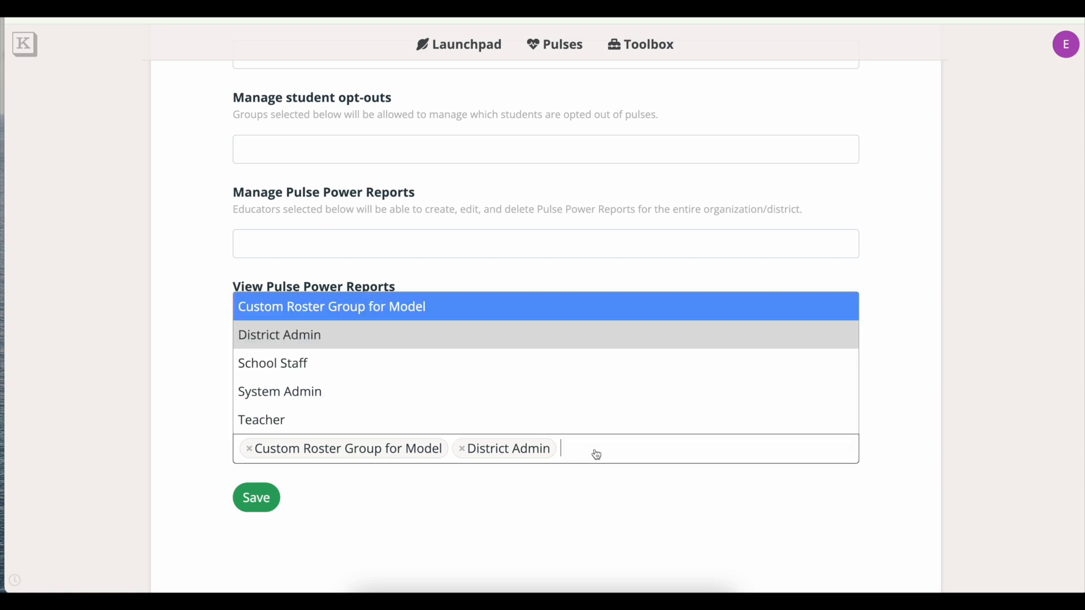
left_click(492, 490)
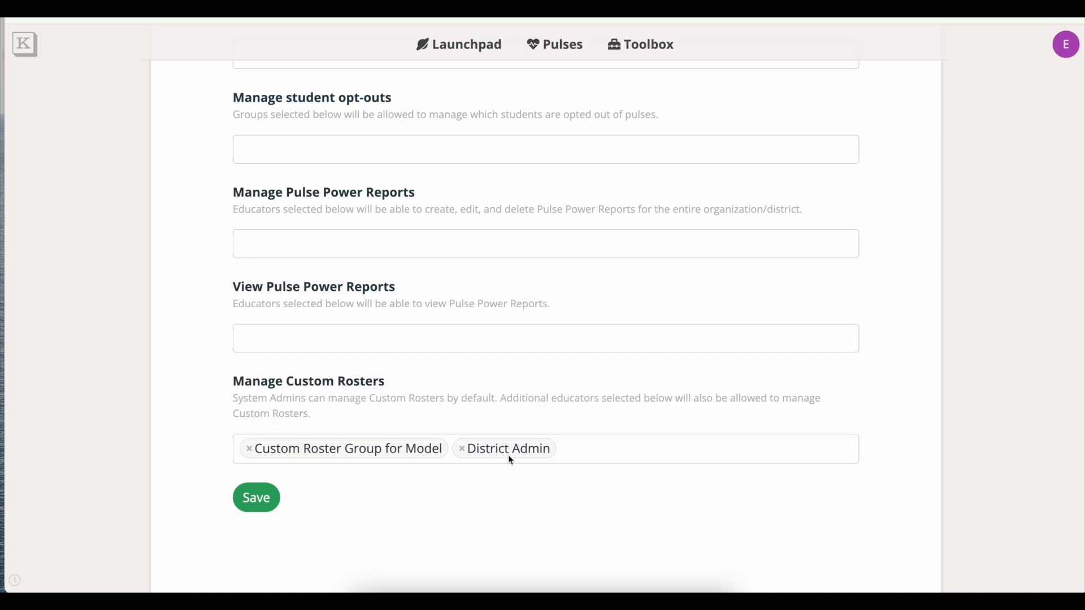
left_click(257, 499)
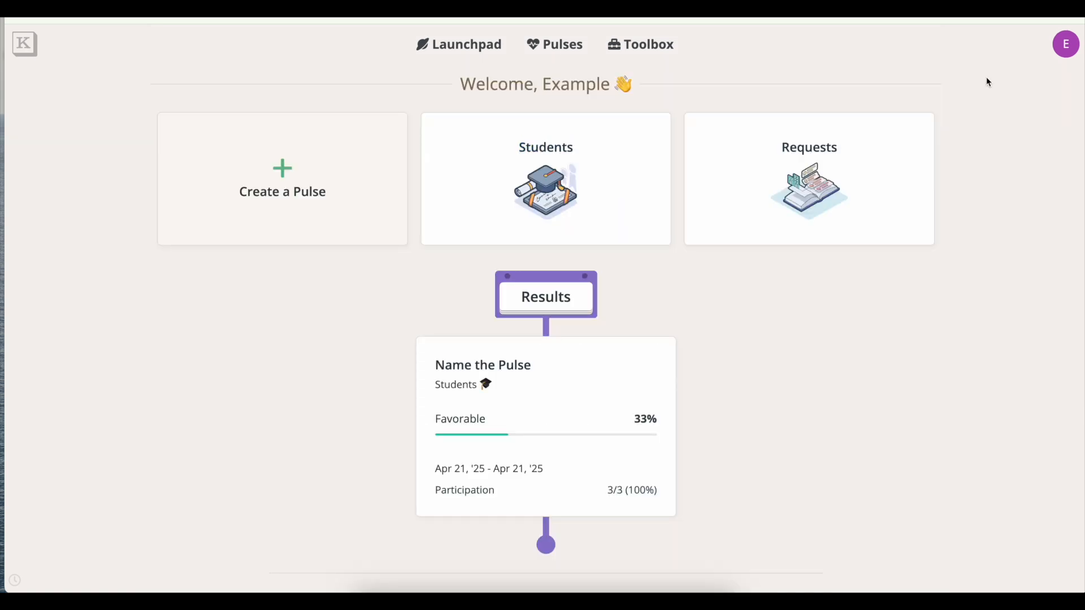
From account Settings, go to Manage Custom Rosters and add a new custom roster.
left_click(1068, 52)
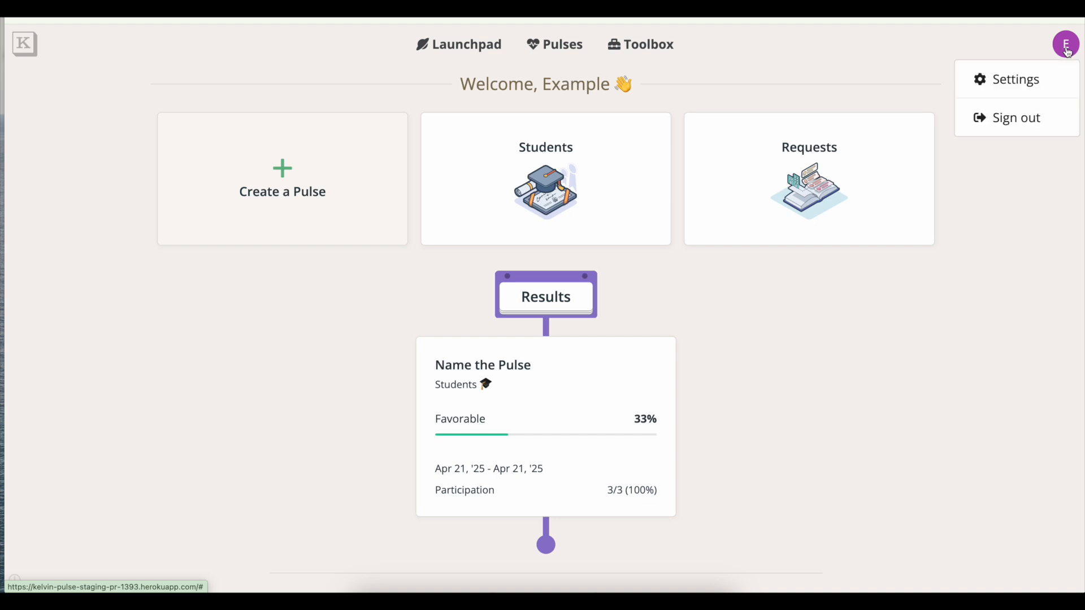
left_click(1042, 84)
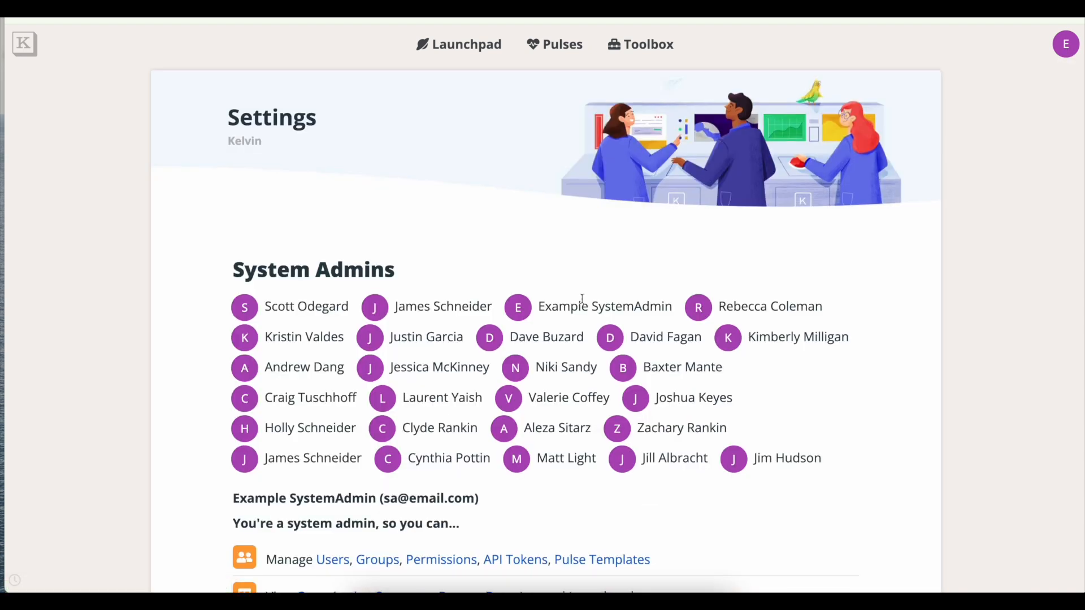
scroll(565, 293, "down", 10)
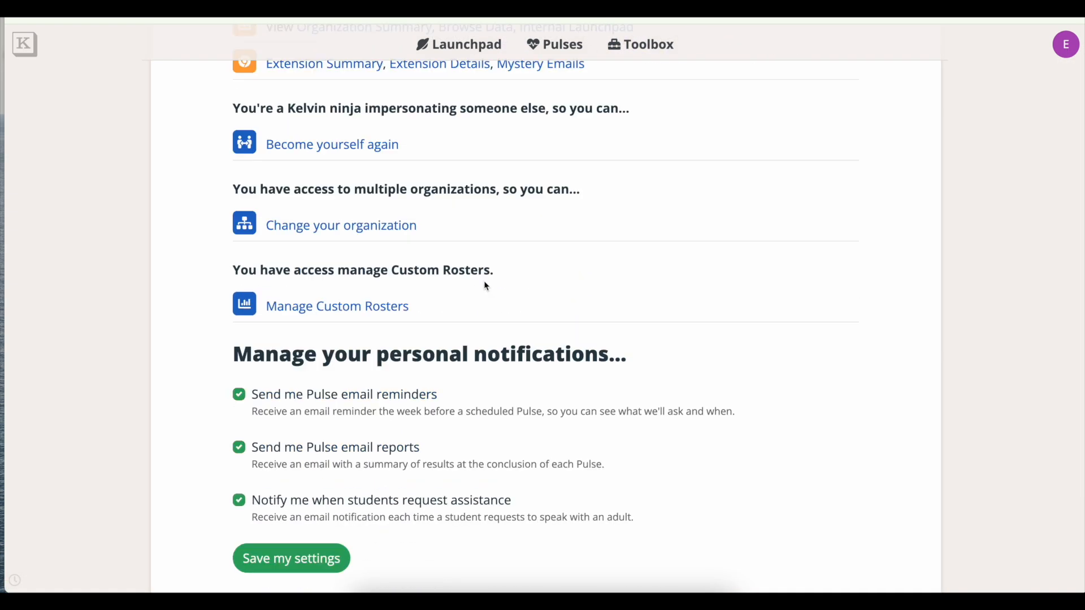
left_click(372, 313)
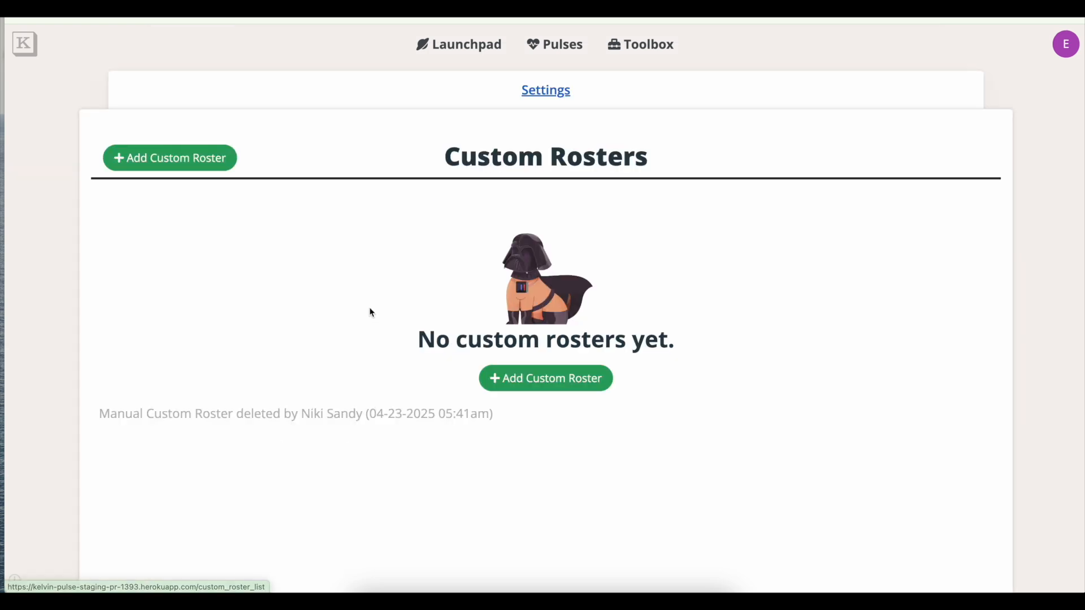
left_click(185, 168)
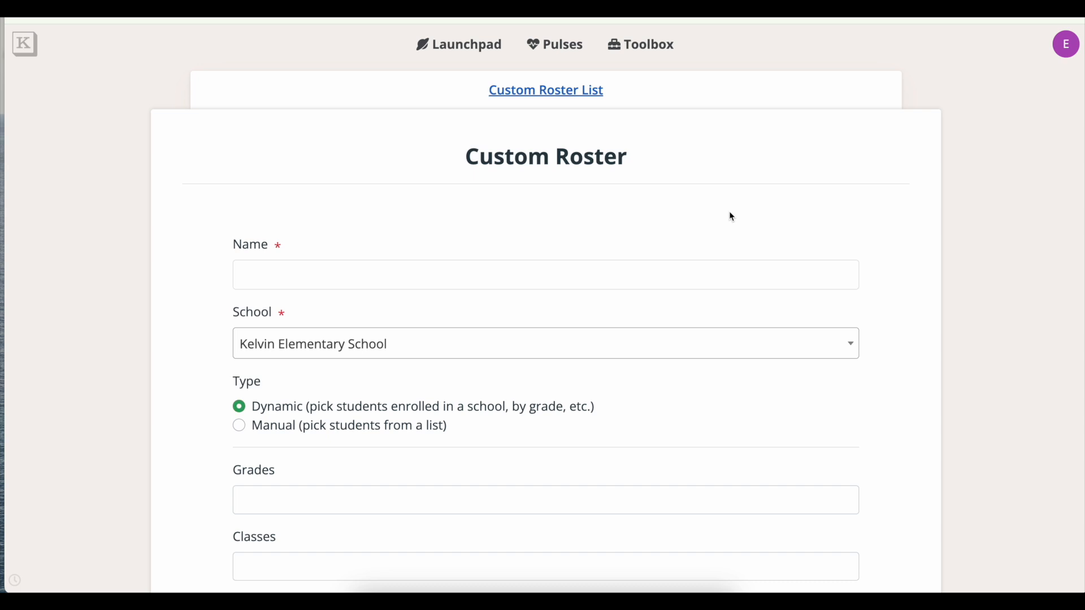
Name the roster 'Name your custom roster', keeping Kelvin Elementary School and the Dynamic type.
scroll(733, 218, "down", 2)
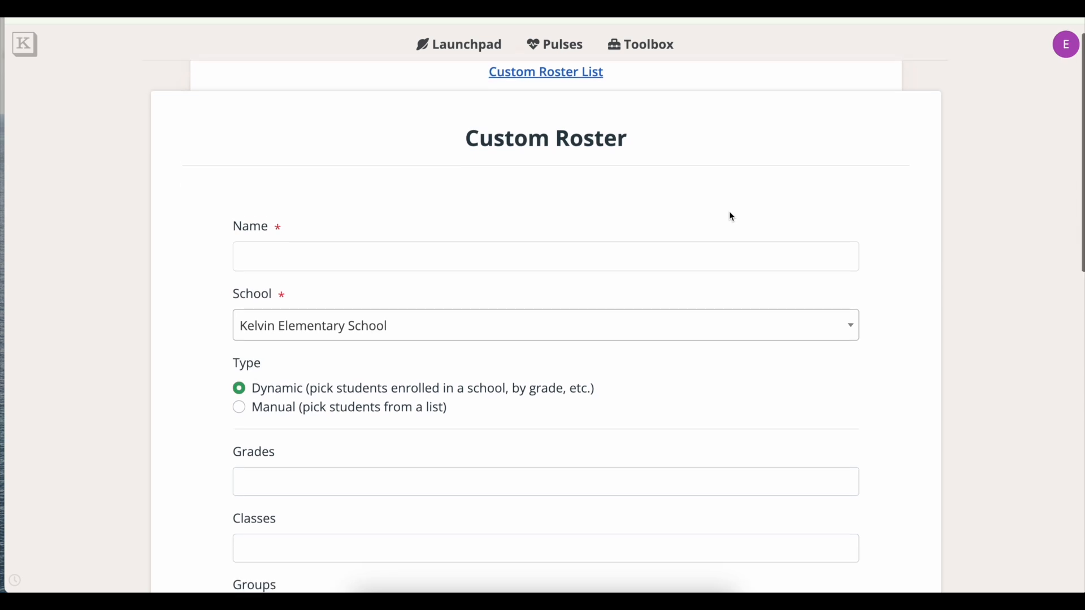
left_click(624, 242)
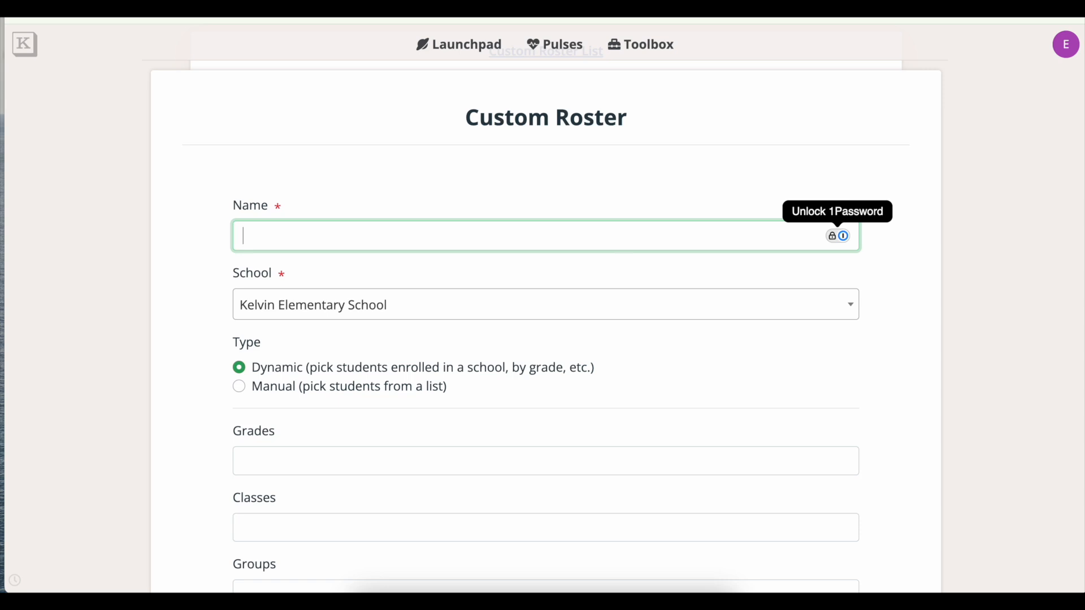
type("Name your custom roster")
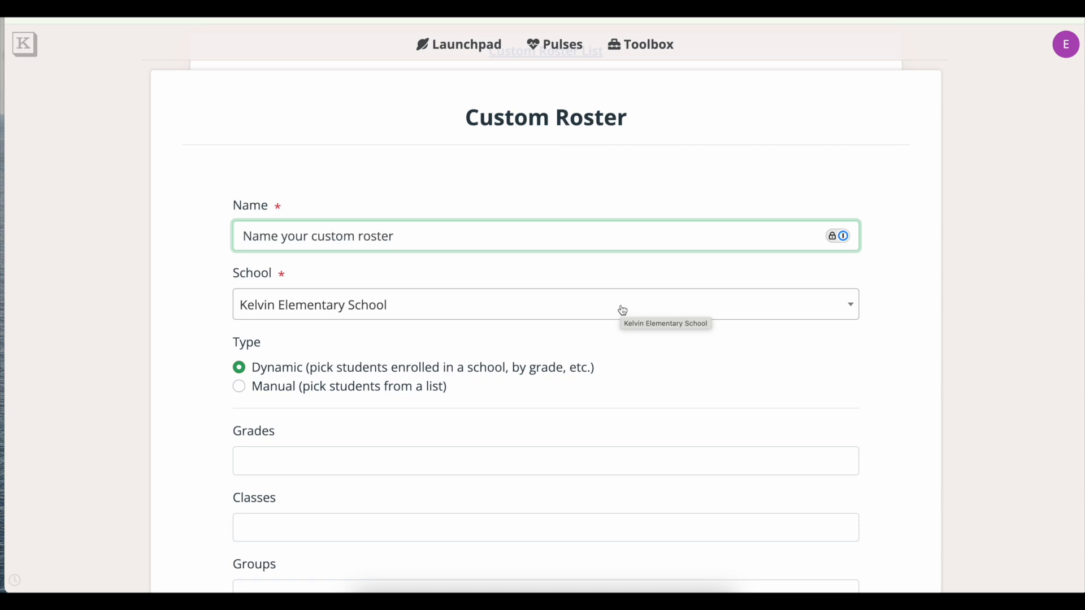
scroll(890, 335, "down", 3)
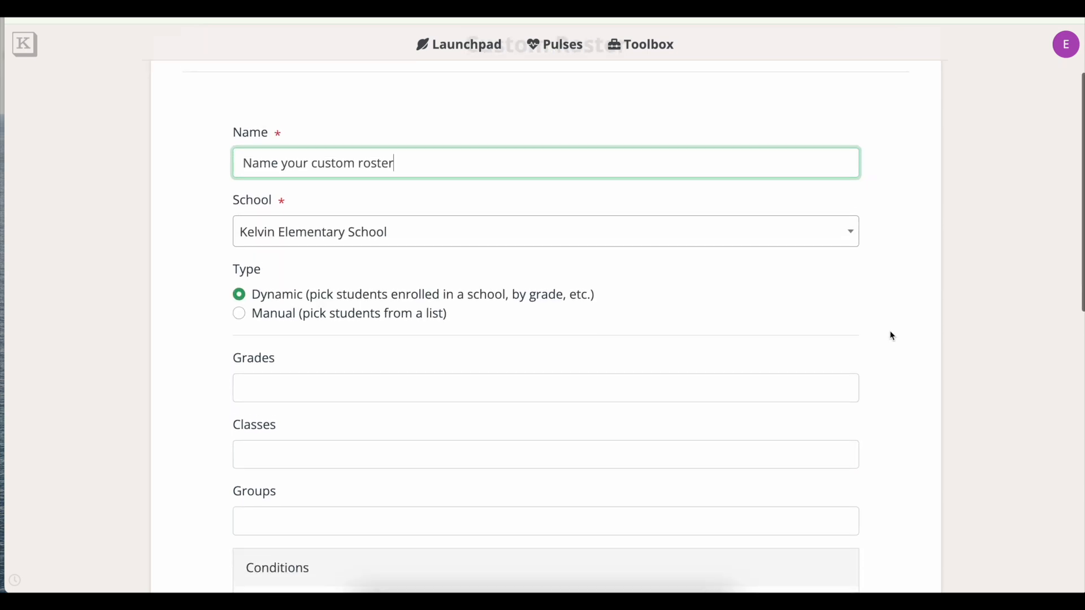
scroll(892, 337, "down", 2)
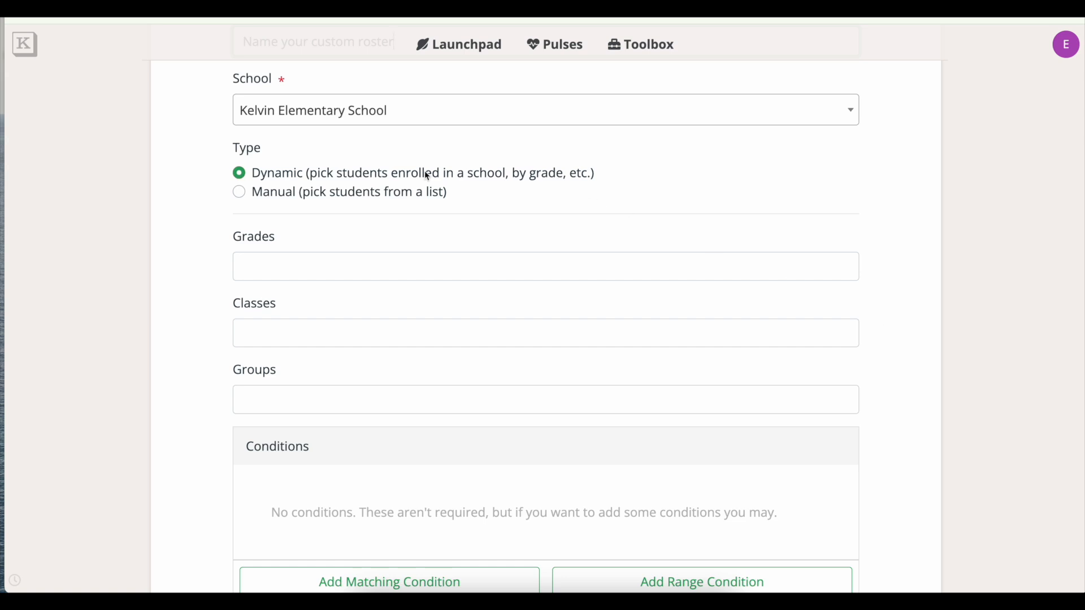
left_click_drag(255, 177, 304, 177)
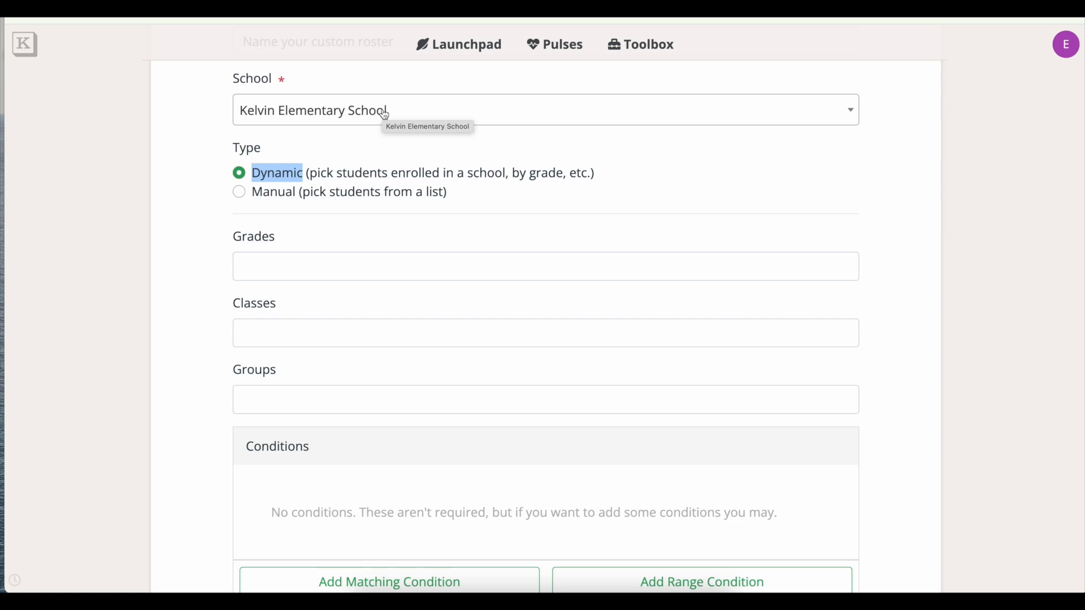
left_click(484, 148)
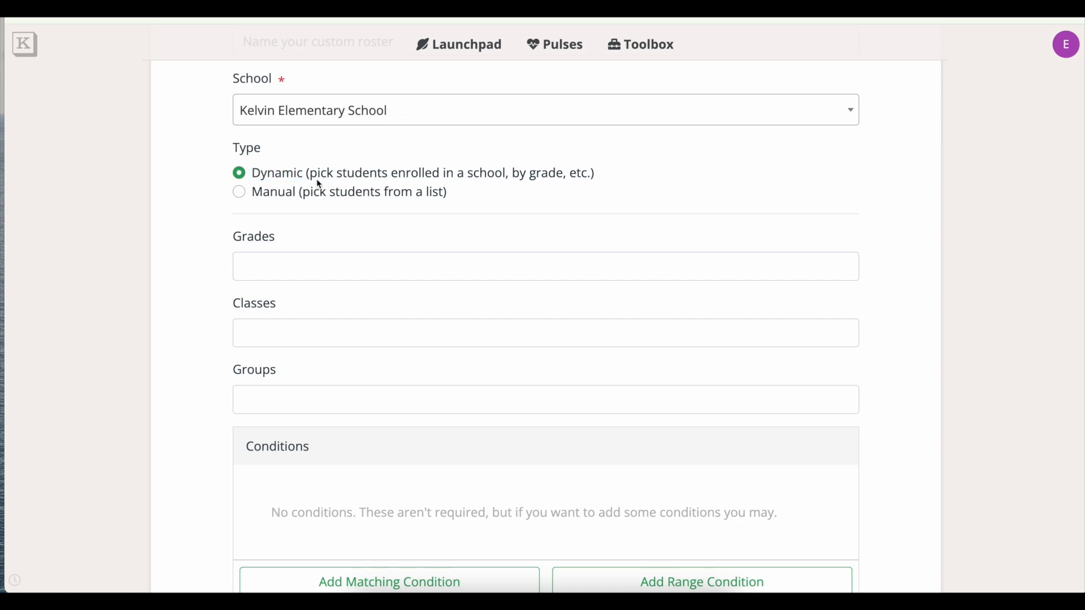
left_click(240, 193)
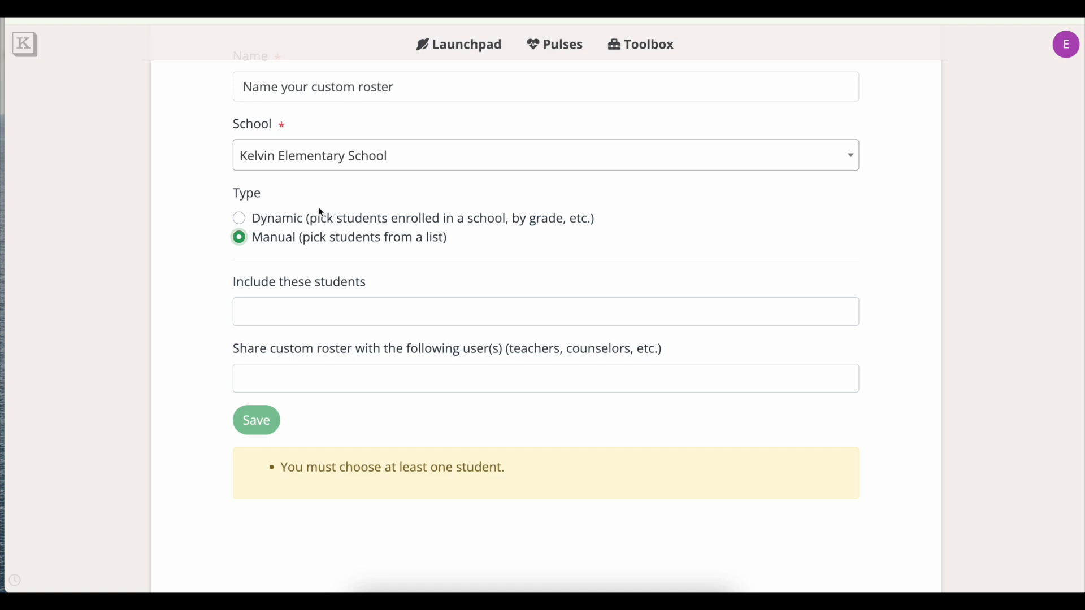
left_click(363, 318)
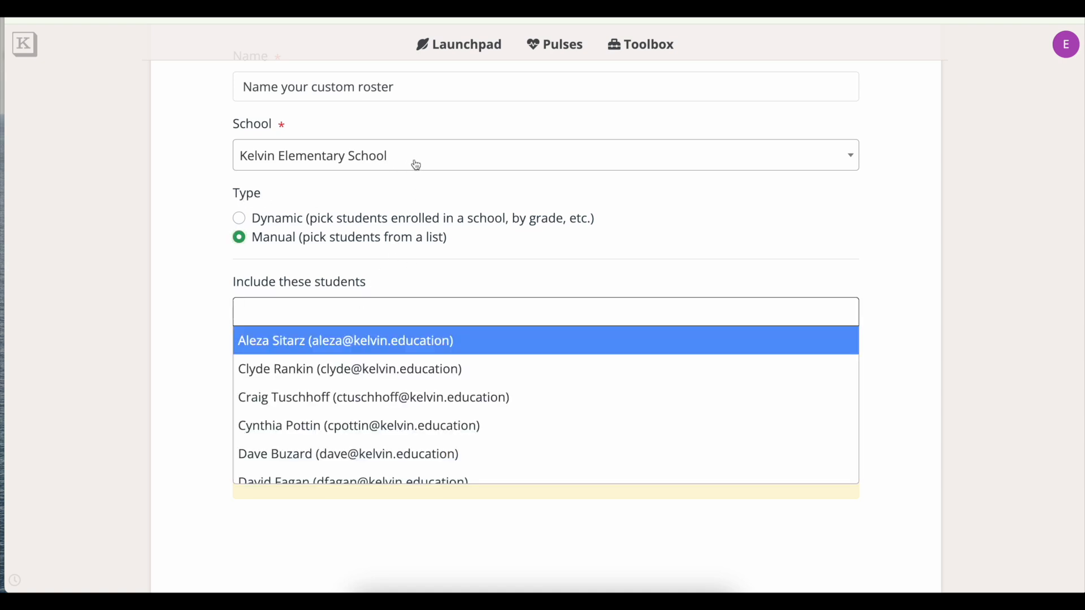
left_click(495, 193)
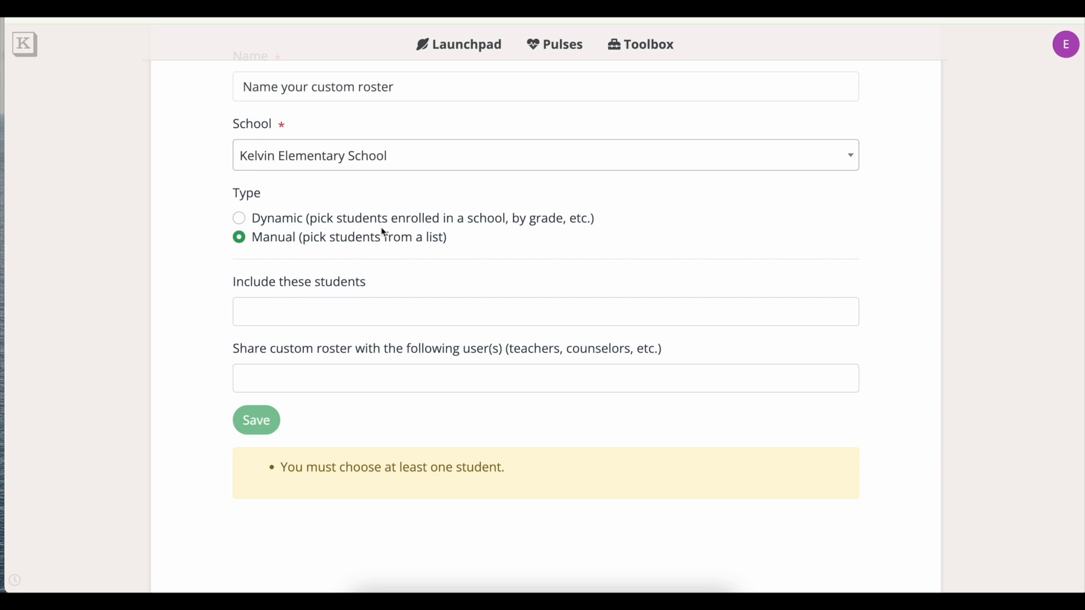
left_click(243, 218)
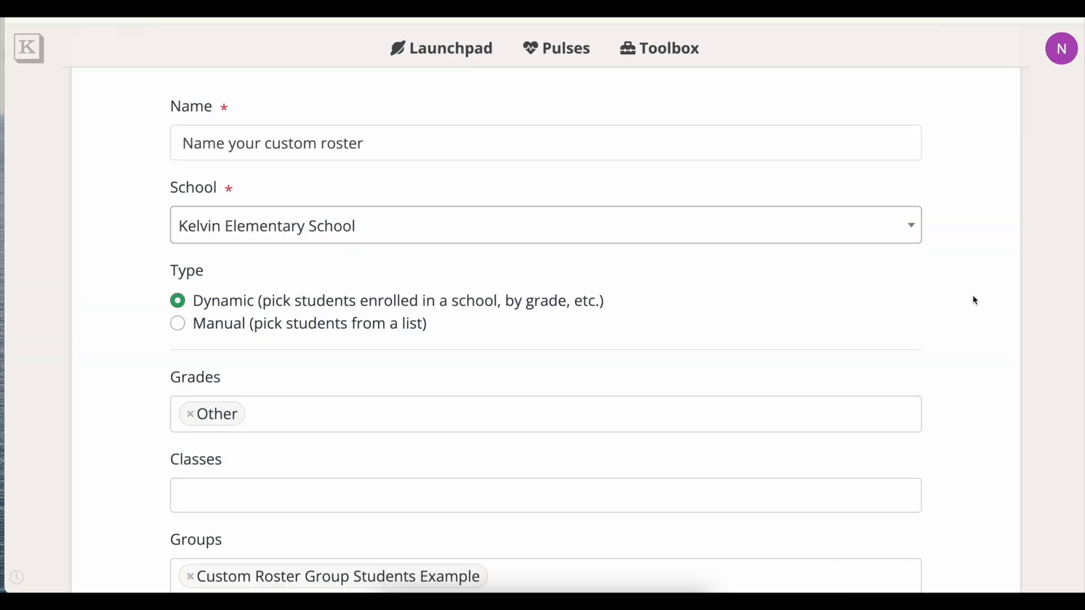
Scroll to the roster's Groups field, leaving grade Other as the only filter.
scroll(976, 301, "down", 3)
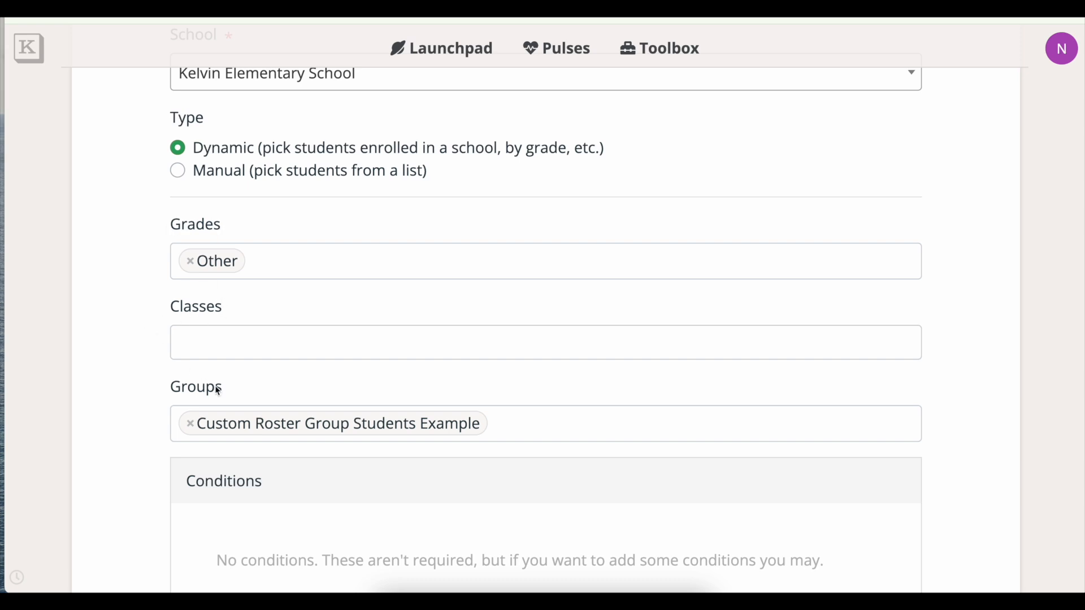
left_click_drag(226, 389, 168, 392)
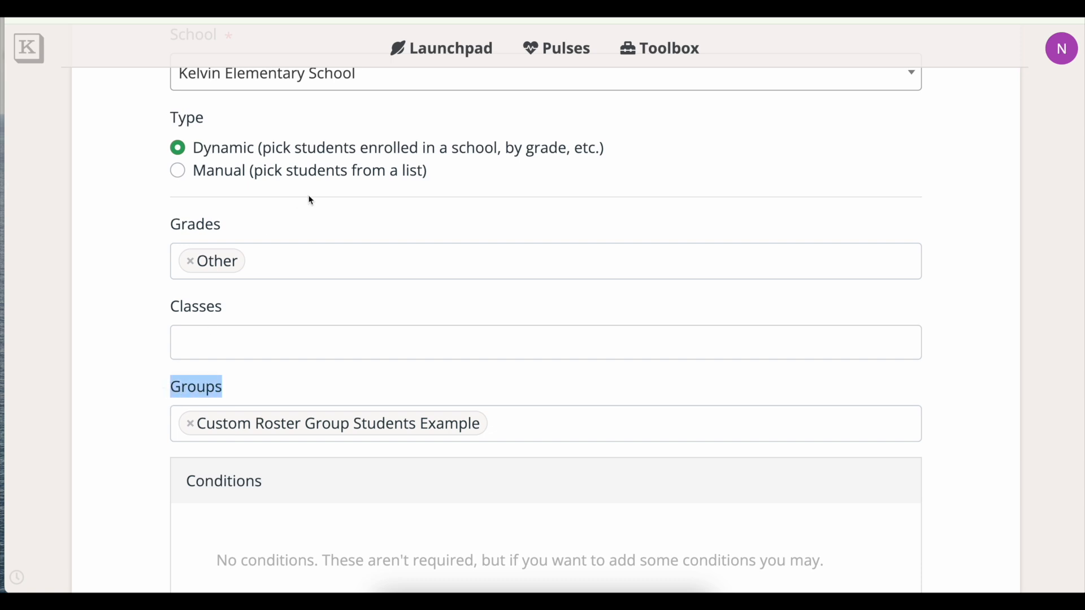
left_click(315, 222)
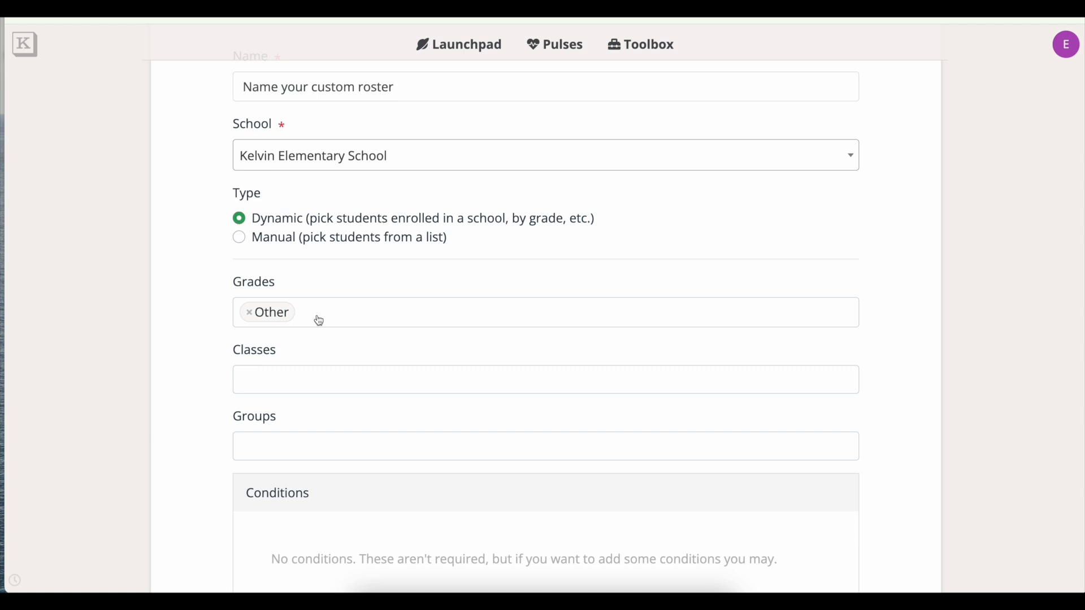
Add the Custom Roster Group Students Example group to the roster's Groups filter.
left_click(281, 443)
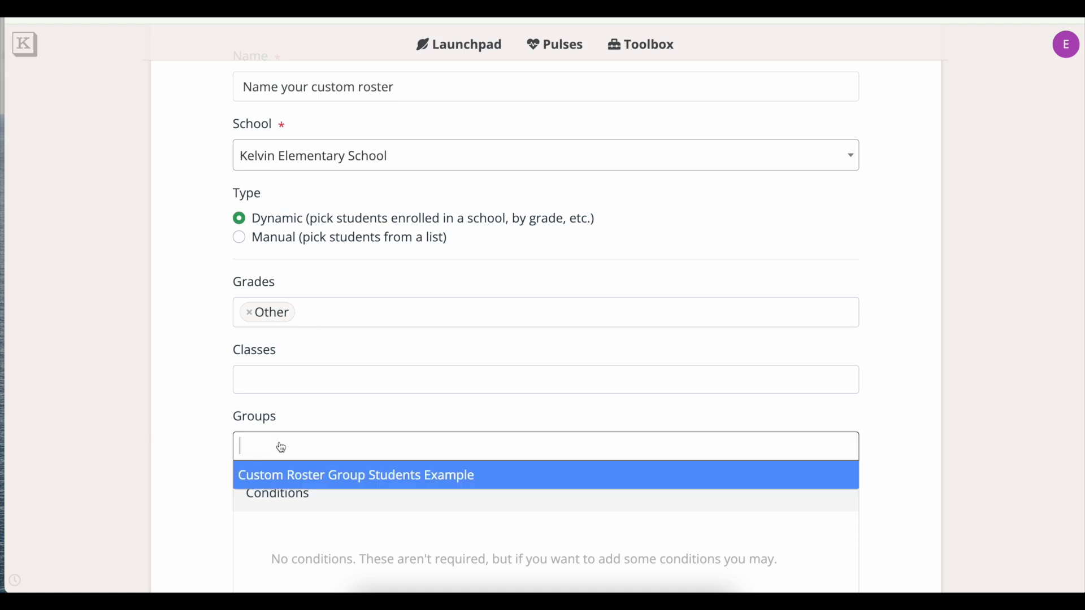
left_click(279, 478)
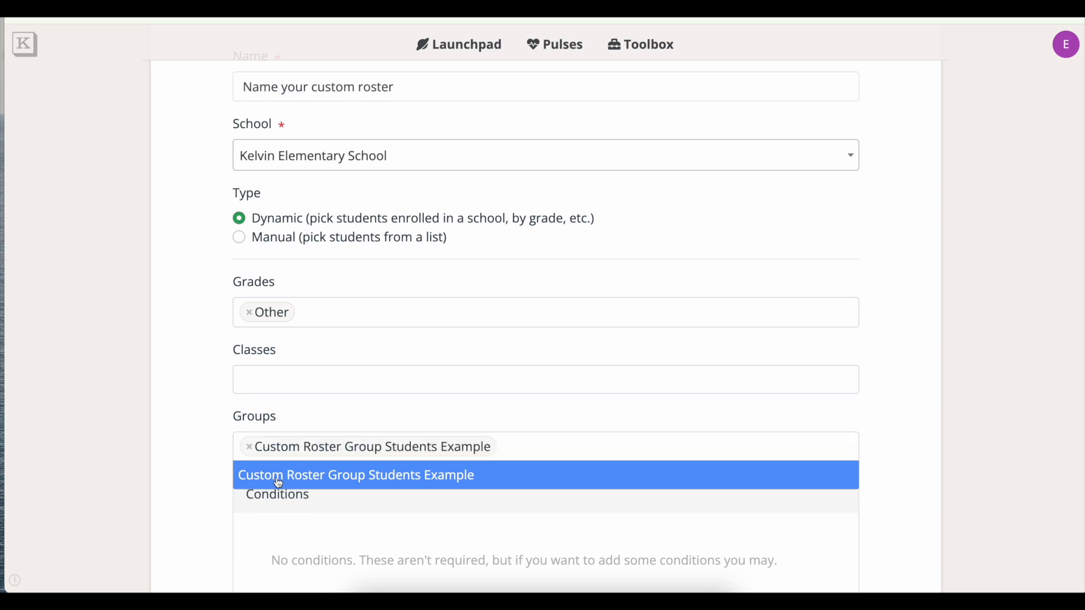
left_click(367, 414)
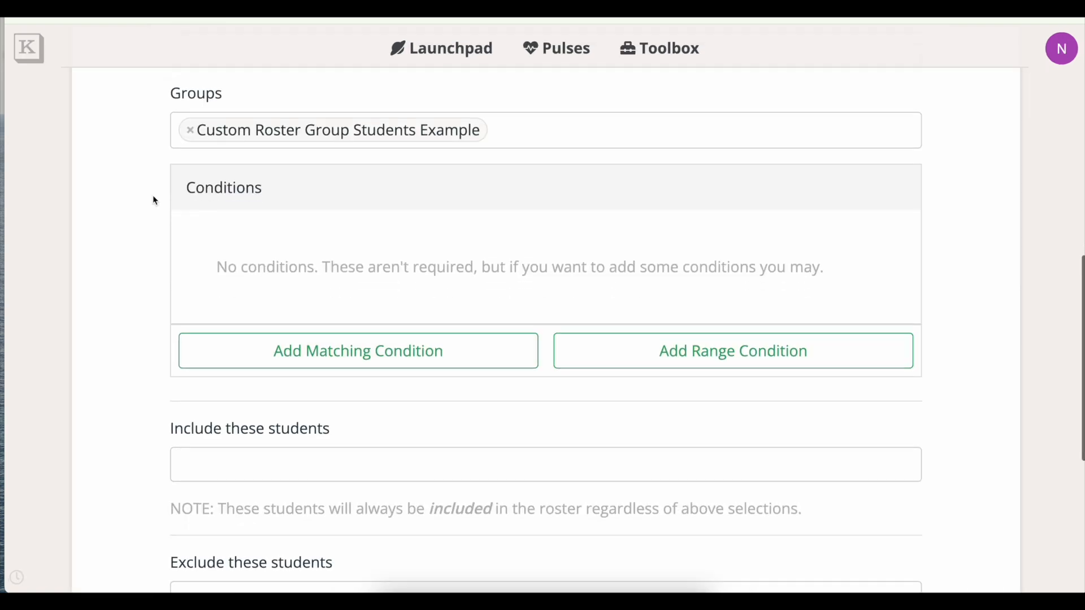
Add a Last Name range condition running from A to D.
scroll(164, 198, "down", 1)
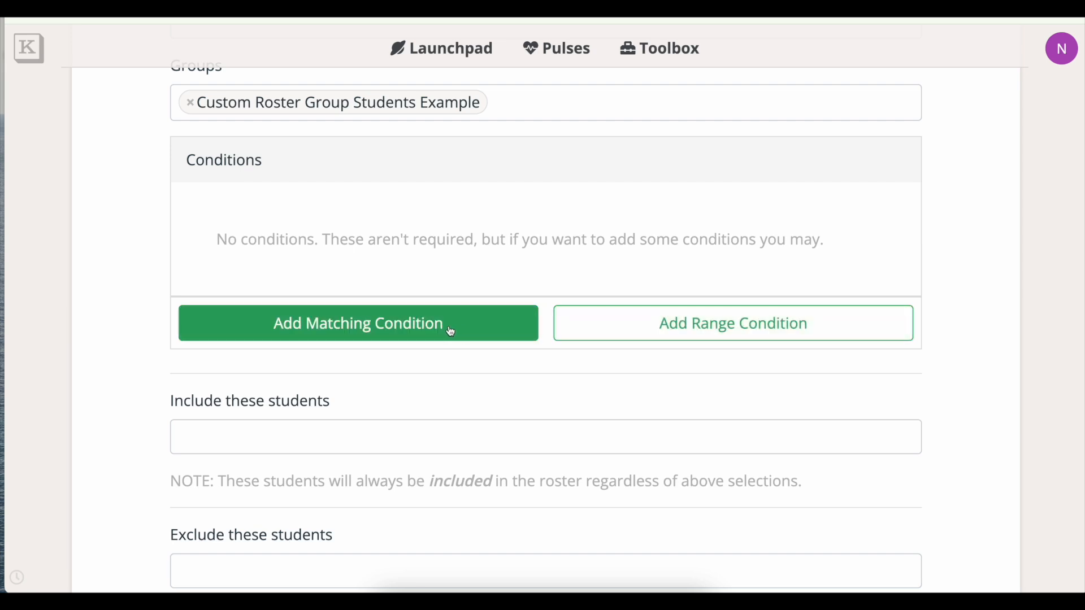
left_click(705, 330)
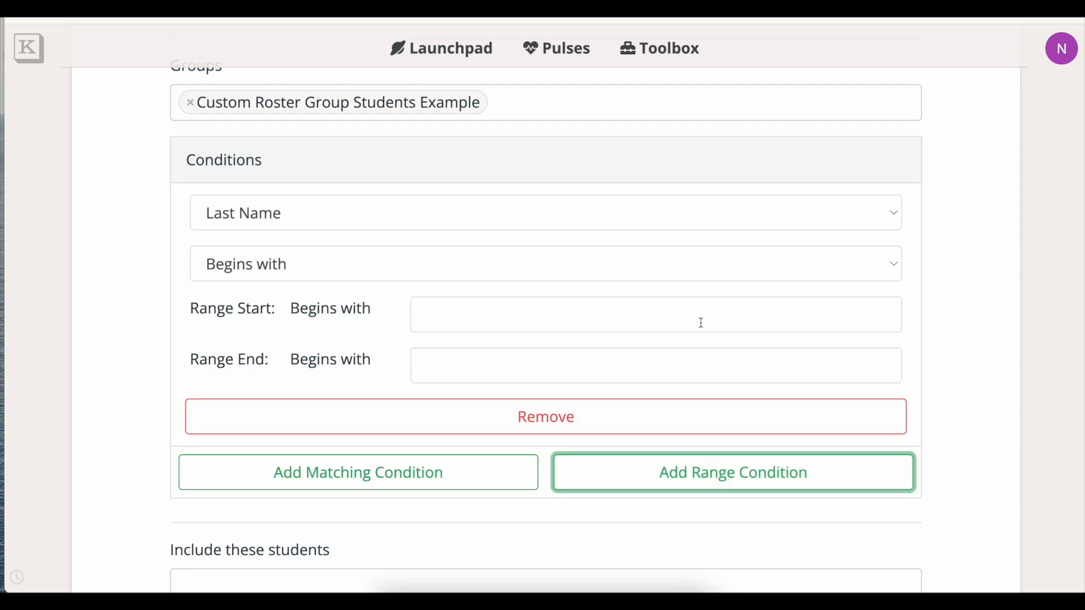
left_click(458, 314)
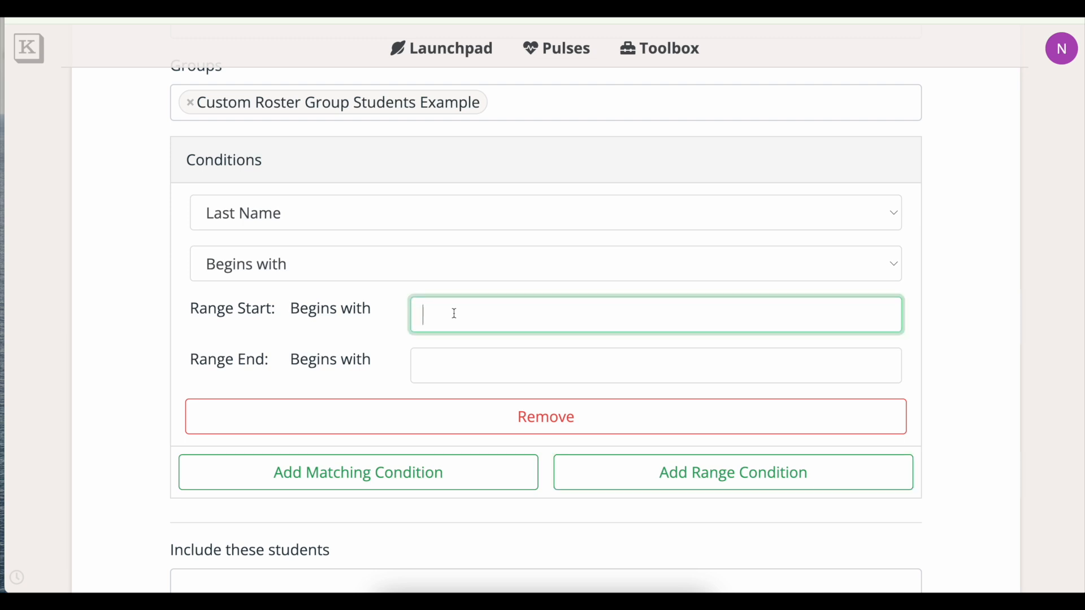
type("A")
left_click(458, 368)
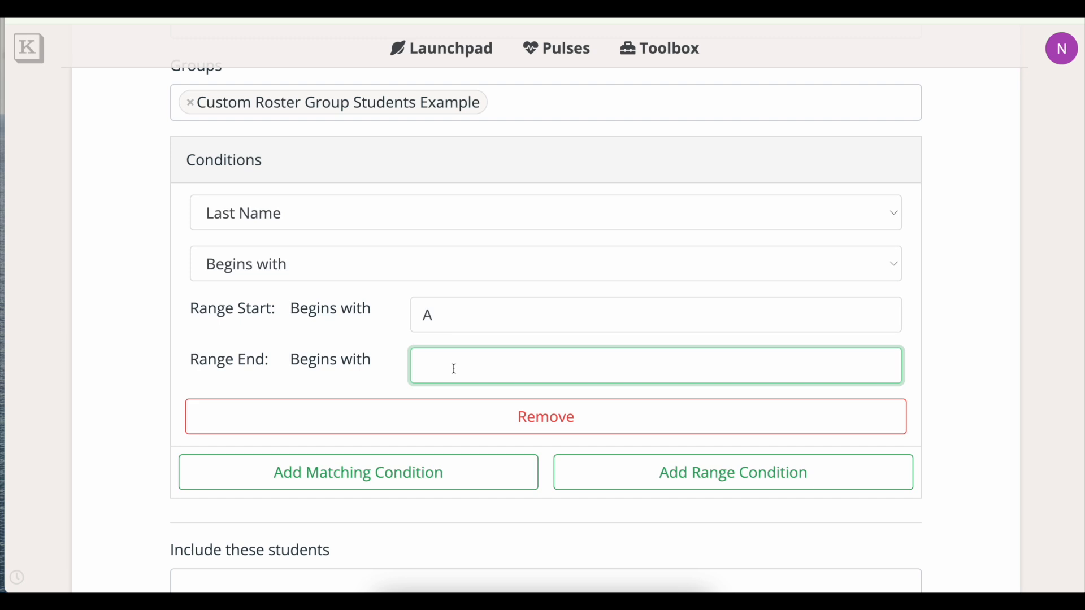
type("D")
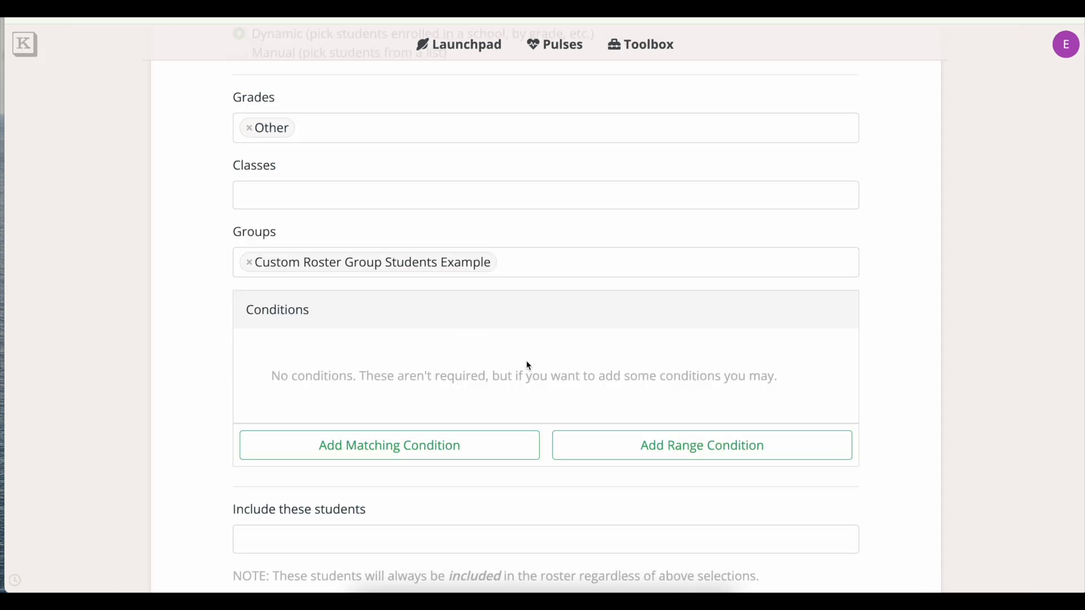
scroll(526, 360, "up", 3)
scroll(526, 362, "down", 6)
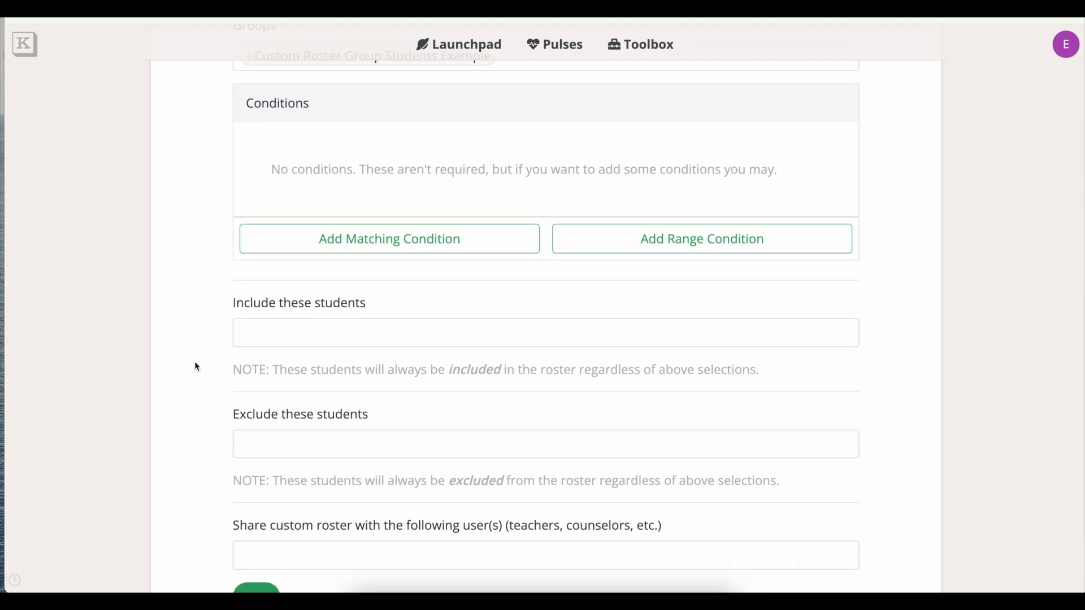
Add one student to the roster's 'Include these students' list.
scroll(194, 361, "down", 1)
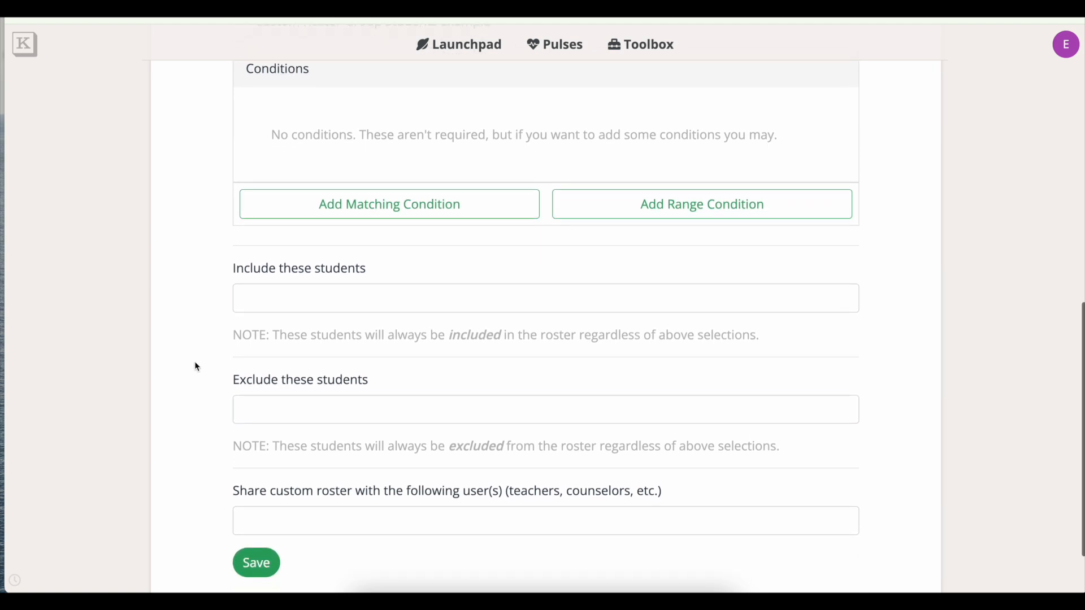
left_click(302, 304)
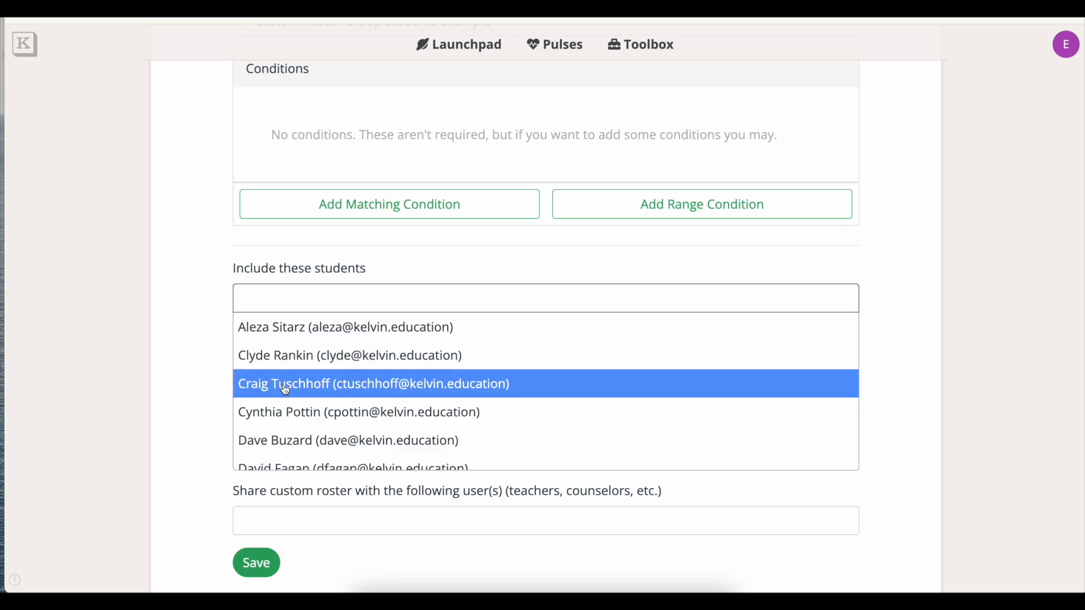
left_click(280, 442)
left_click(204, 364)
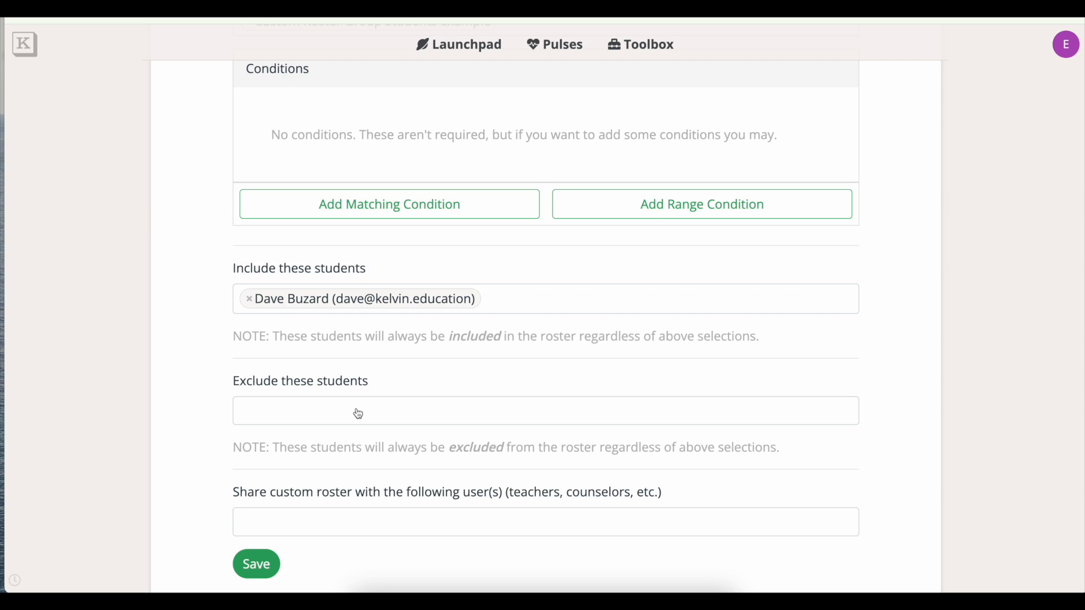
scroll(359, 415, "up", 6)
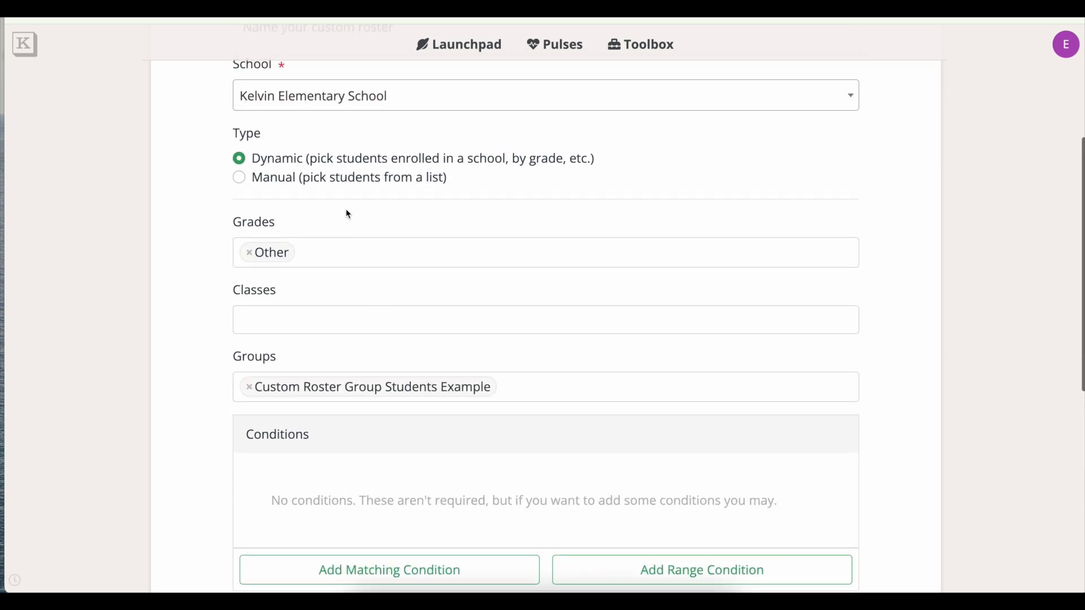
scroll(412, 281, "down", 7)
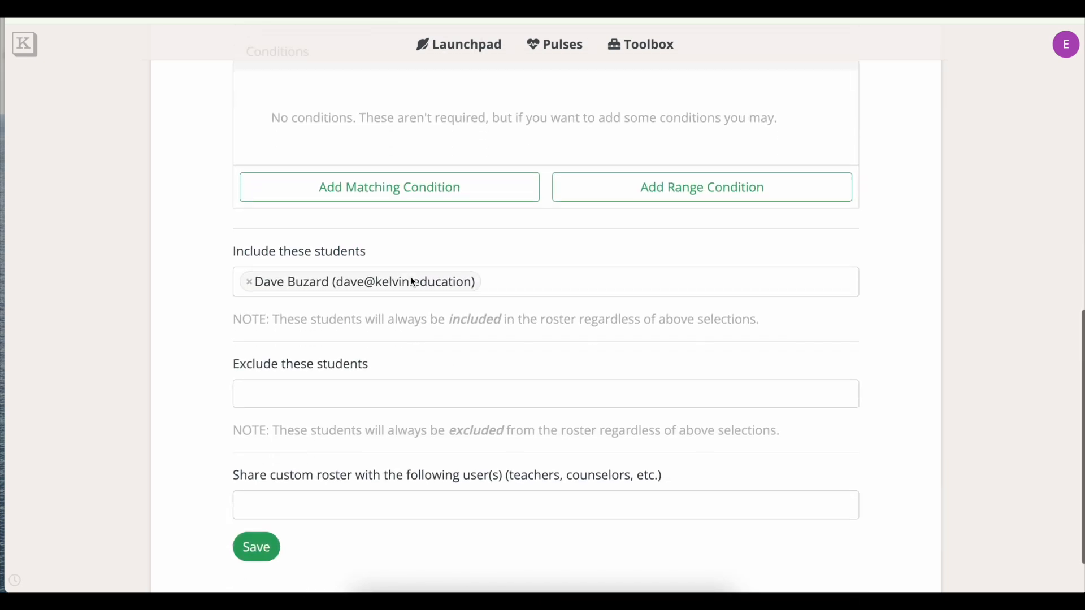
Add a different student to the roster's 'Exclude these students' list.
left_click(378, 343)
left_click(350, 362)
left_click(183, 318)
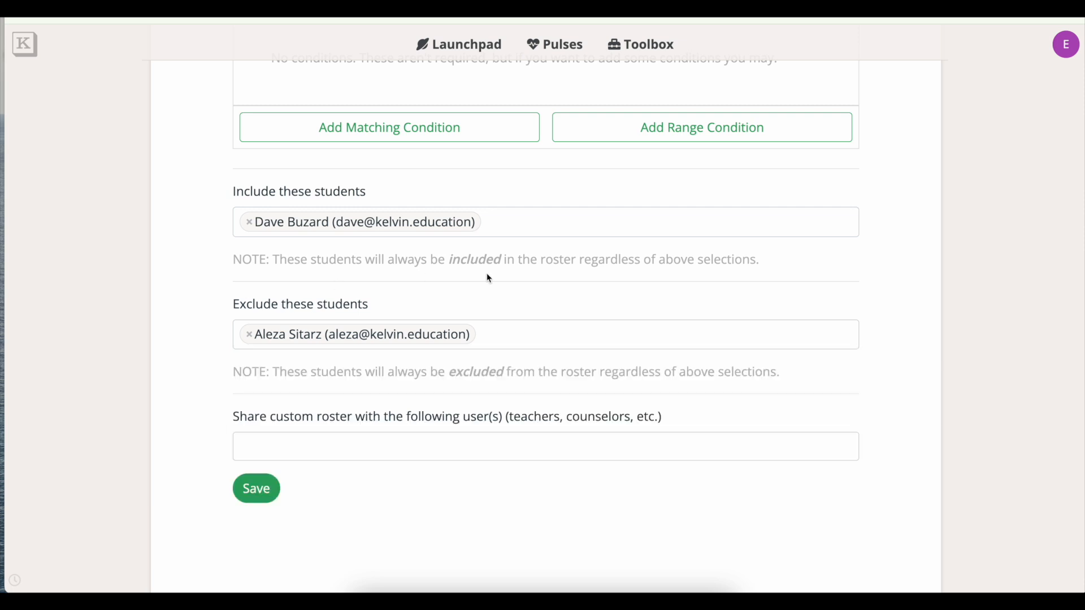
scroll(531, 289, "up", 7)
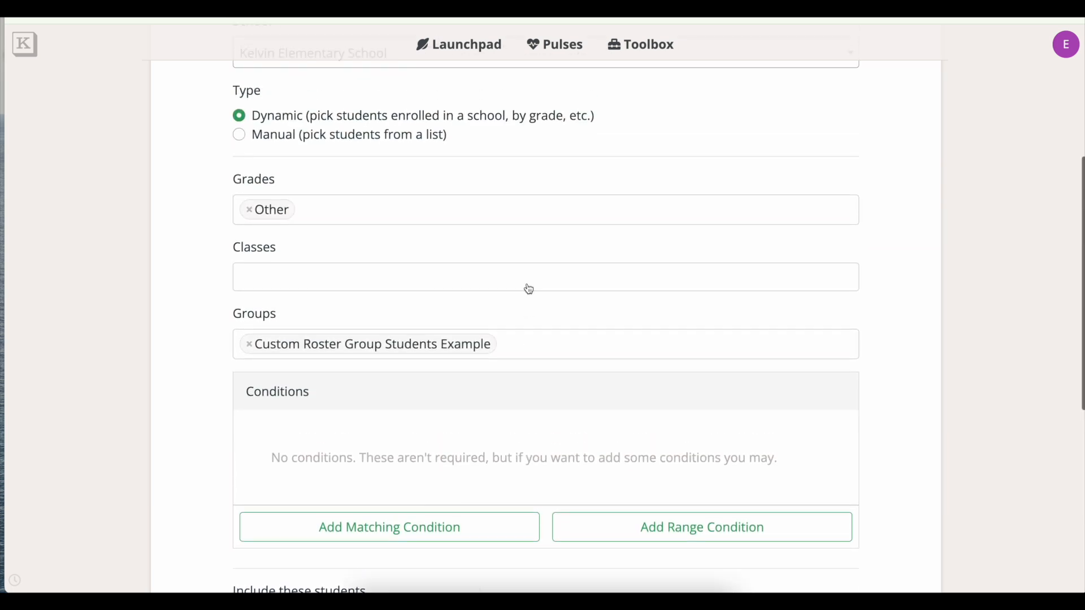
scroll(368, 138, "up", 1)
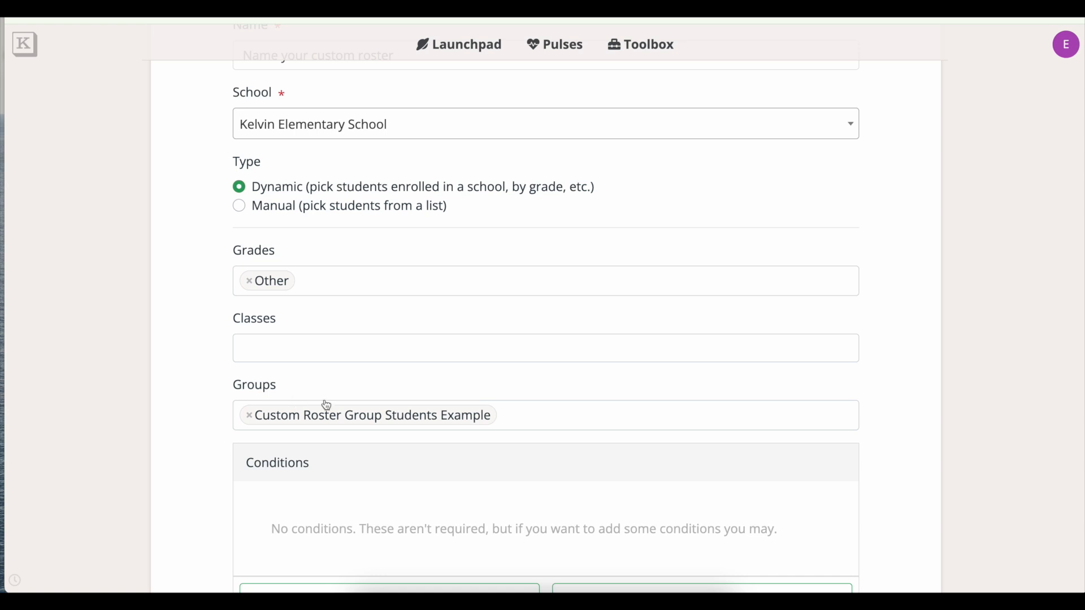
scroll(328, 406, "down", 6)
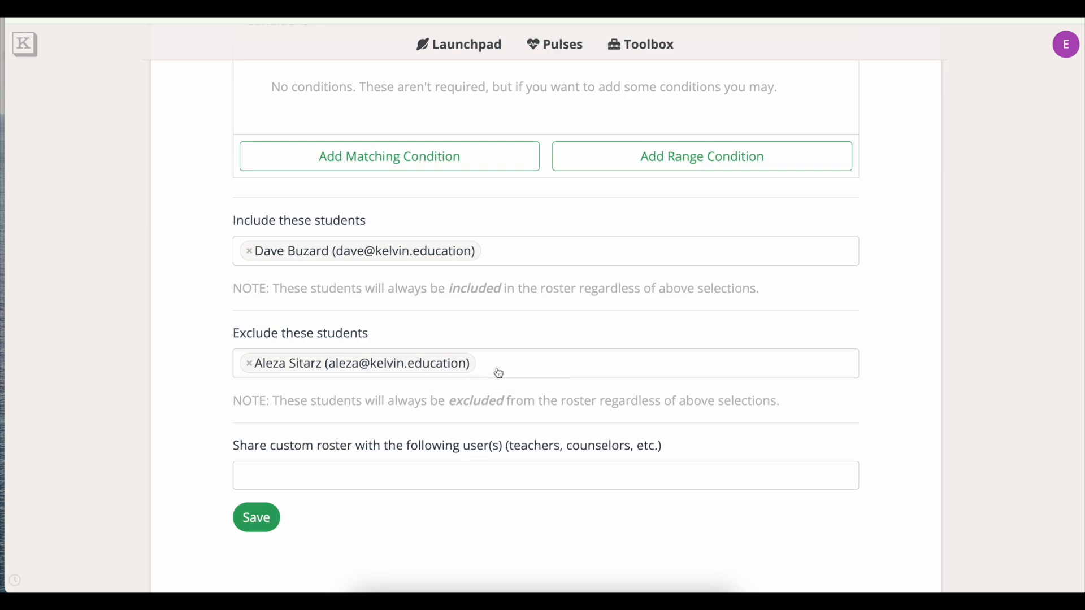
Share the roster with a staff user and save it, giving 1 teacher and 3 students.
left_click(413, 483)
scroll(396, 432, "down", 2)
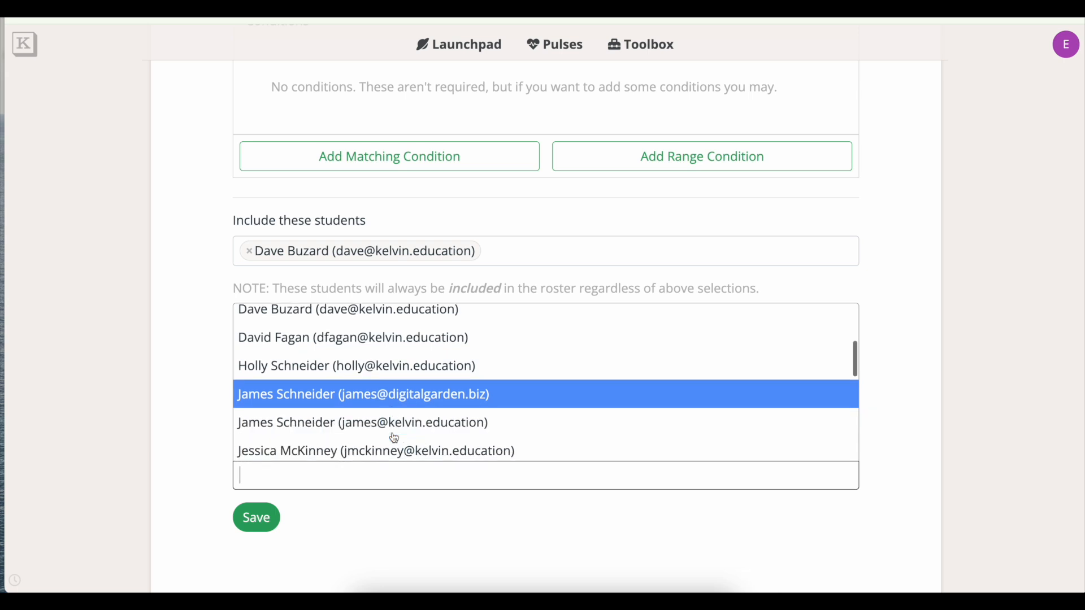
scroll(394, 435, "down", 2)
left_click(391, 420)
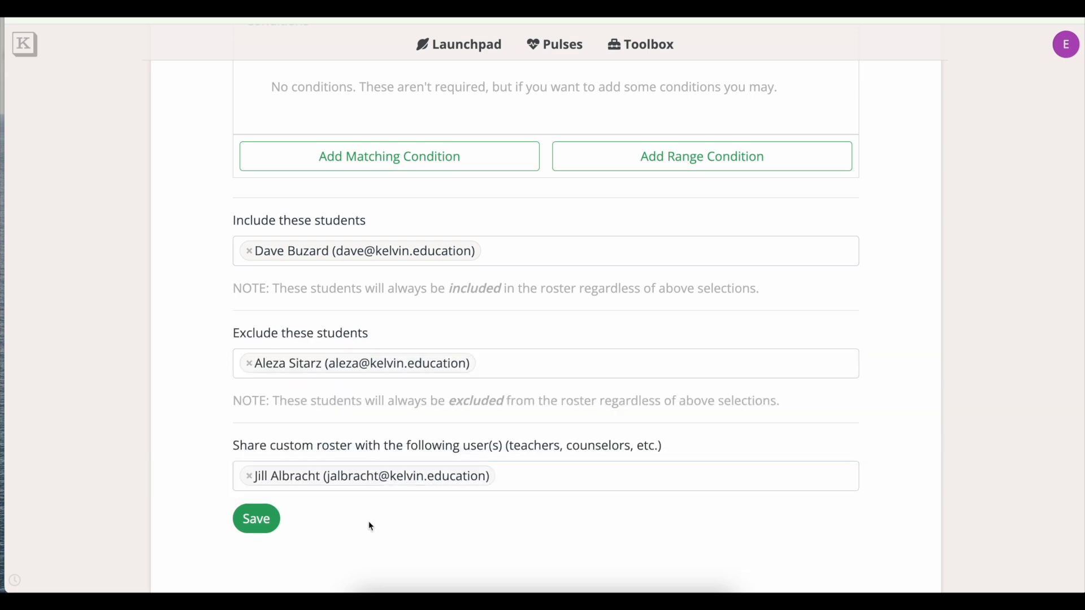
left_click(261, 524)
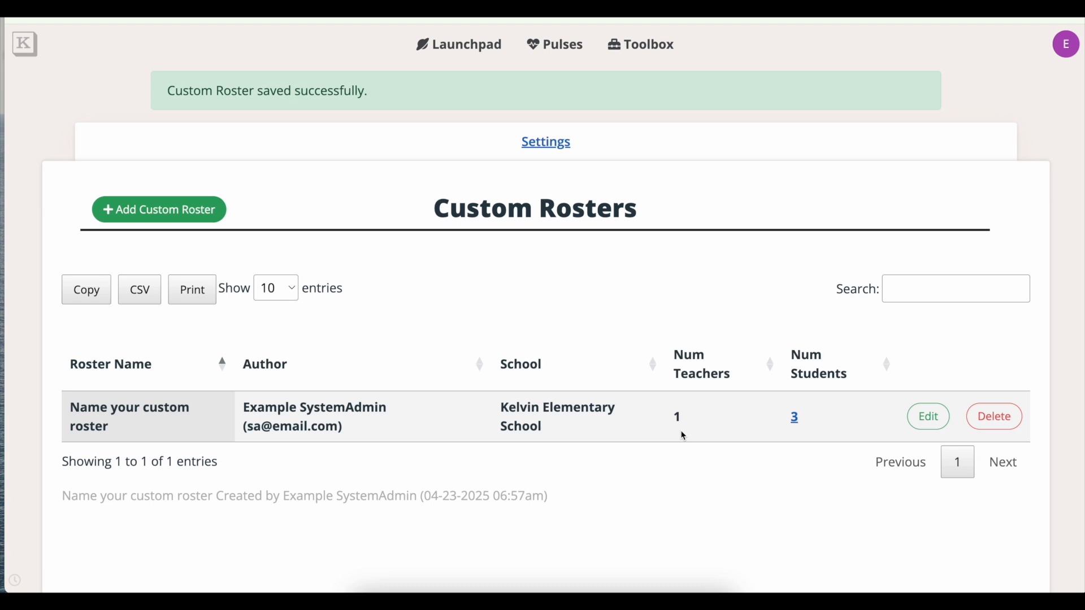
Review the roster's three students, then reopen 'Name your custom roster' and save it again.
left_click(796, 419)
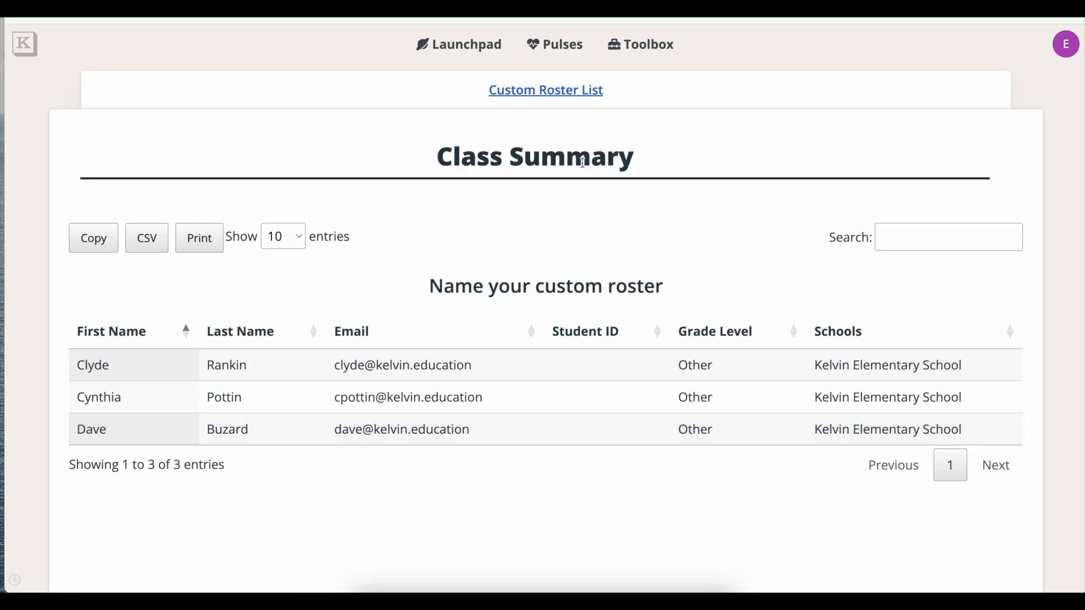
left_click(565, 97)
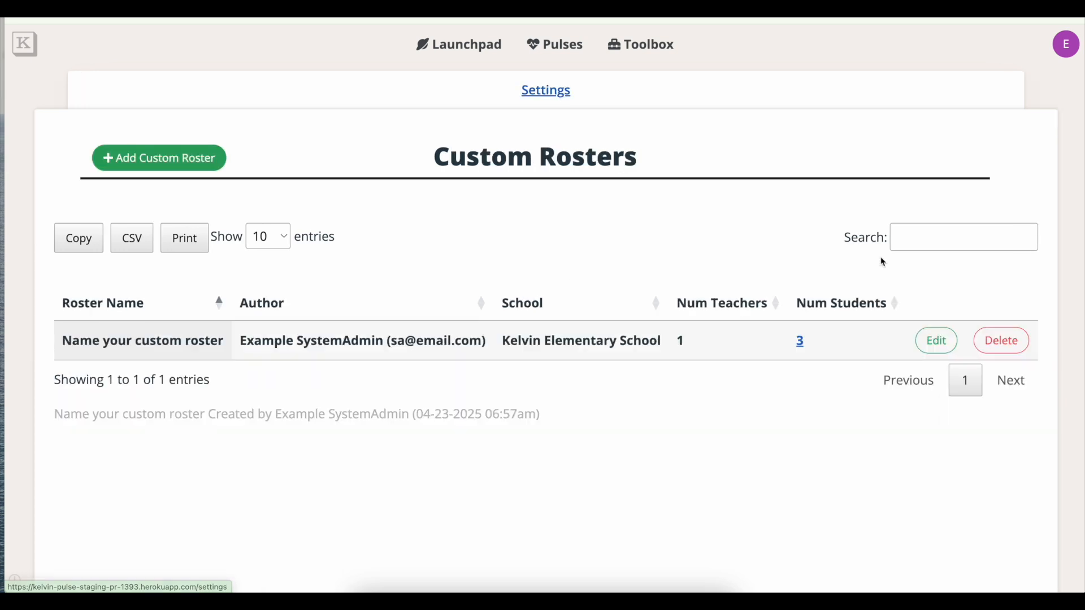
left_click(935, 341)
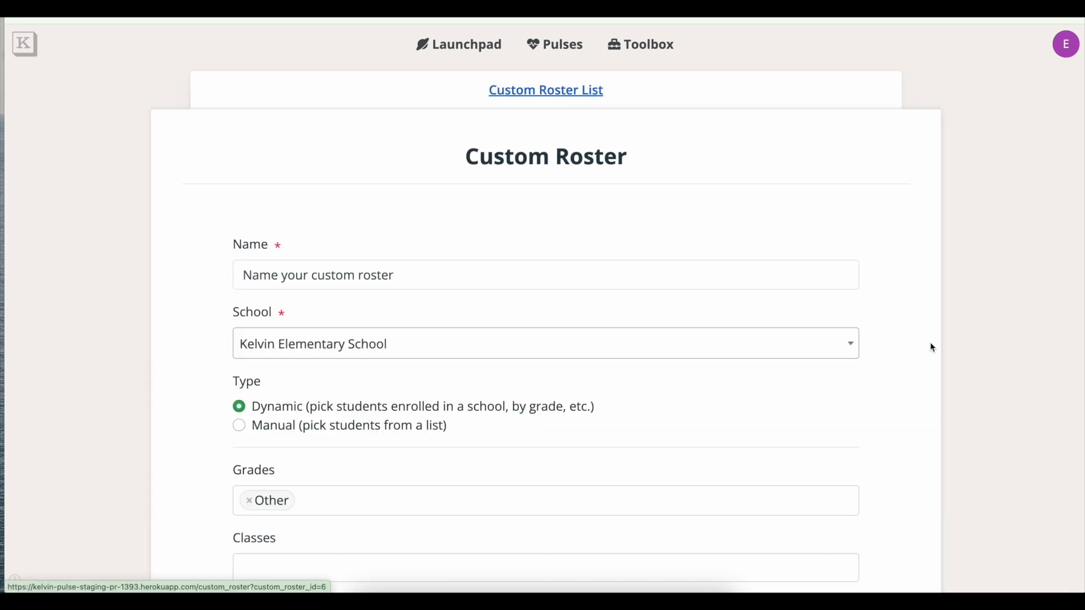
scroll(798, 383, "down", 12)
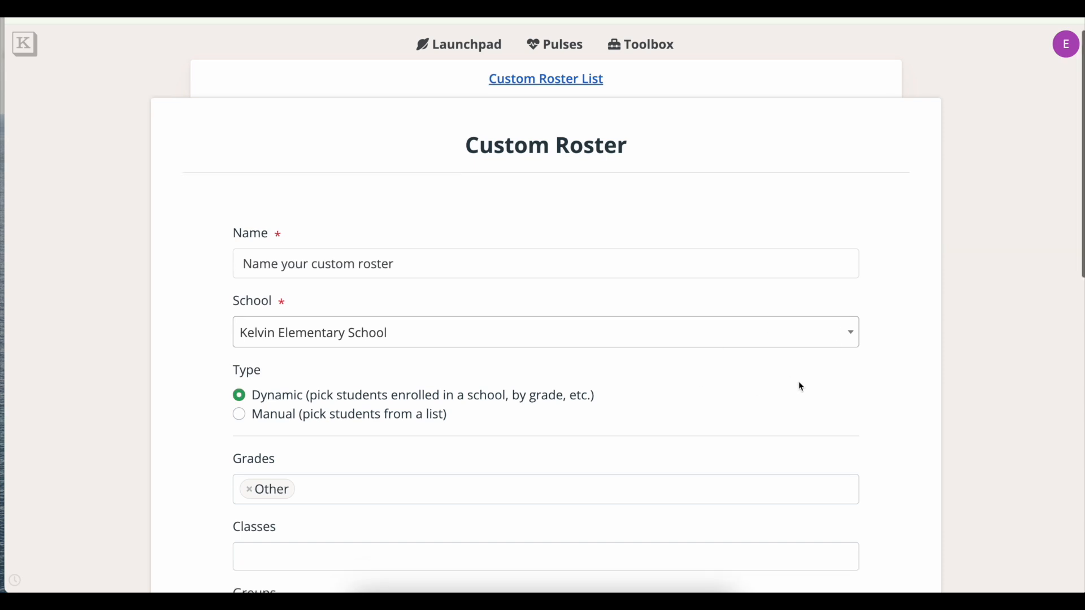
left_click(257, 451)
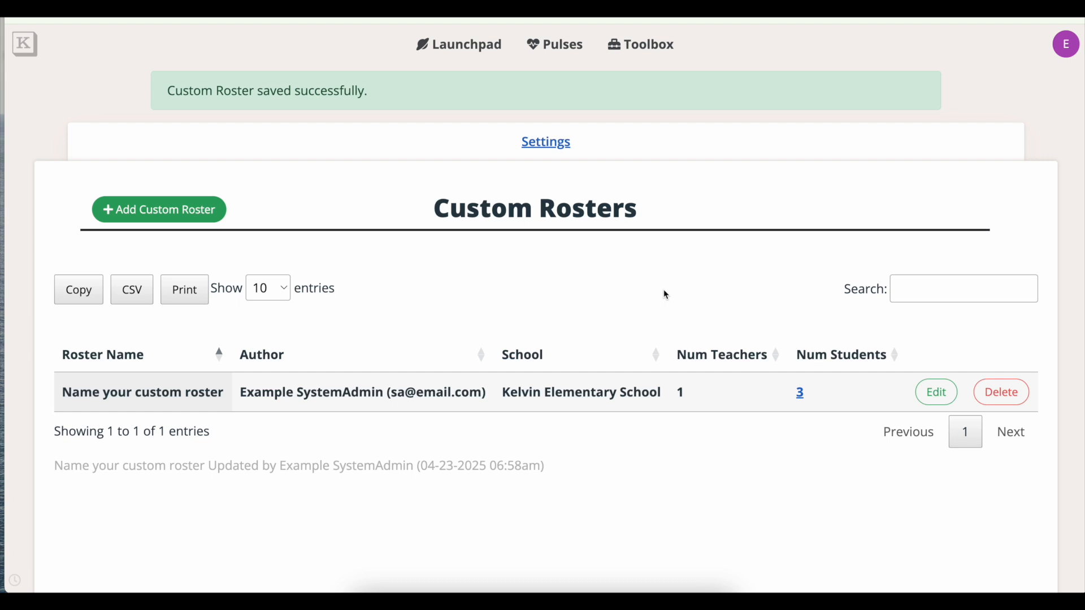
Start a new student pulse named 'NEW Pulse Using Custom Roster' from the Pulses section.
left_click(498, 49)
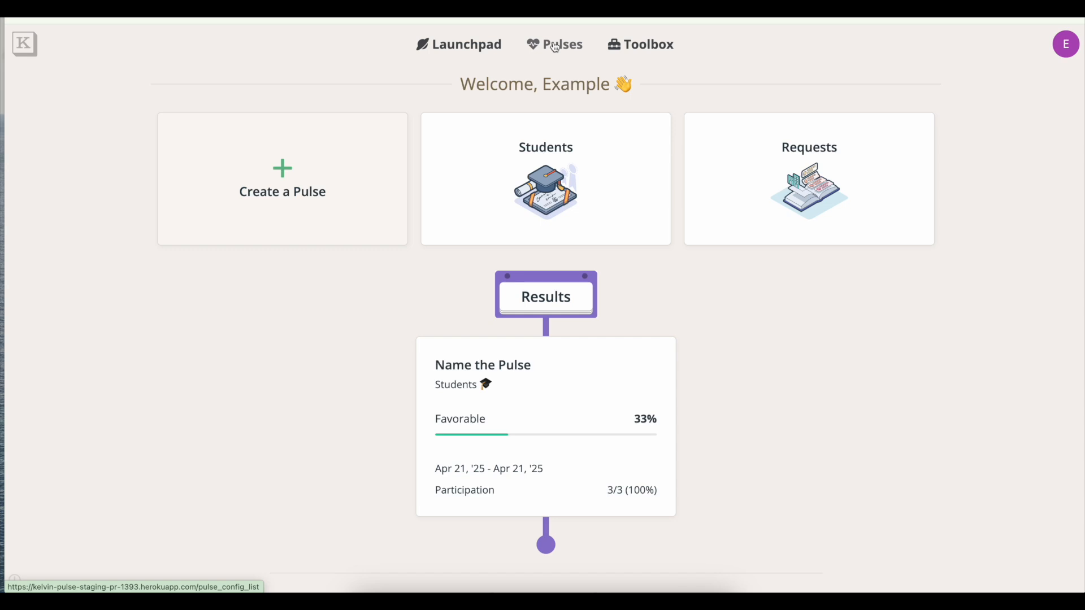
left_click(555, 46)
left_click(251, 124)
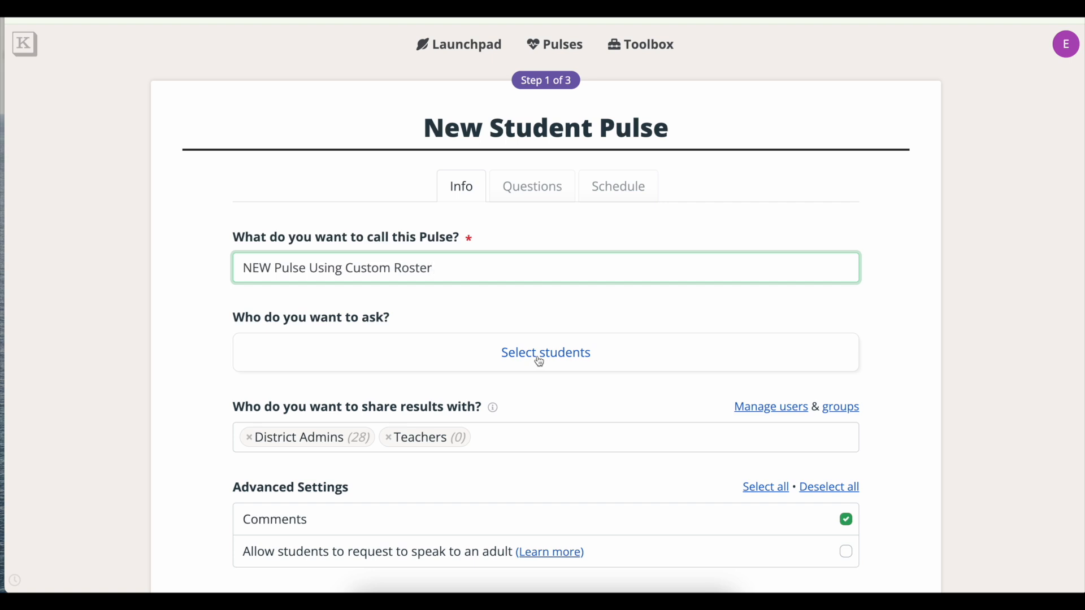
Set the pulse audience to the 'Name your custom roster' class and save it.
left_click(540, 362)
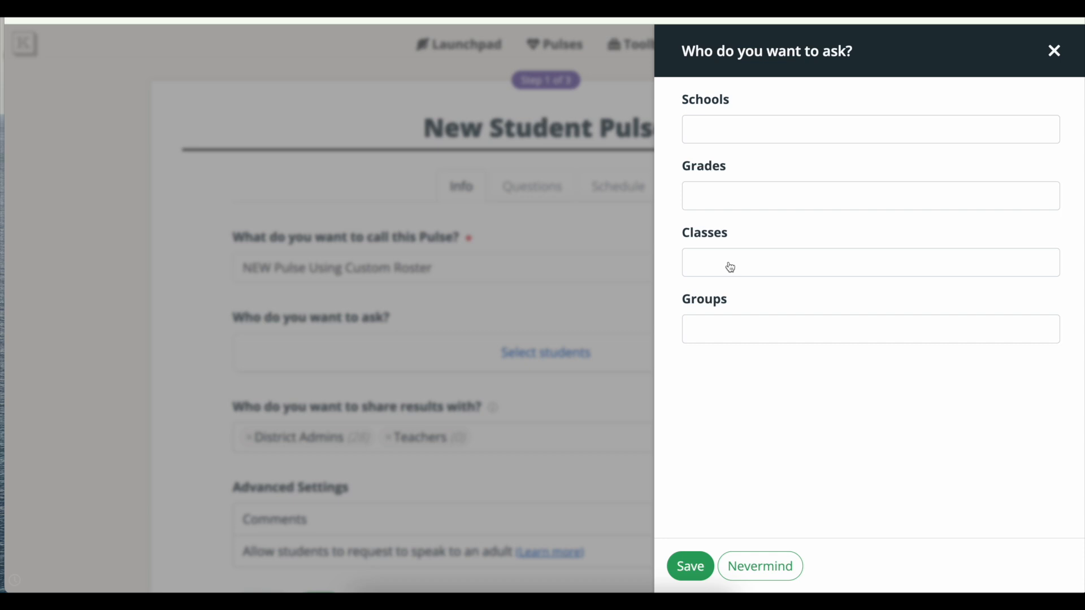
left_click(731, 266)
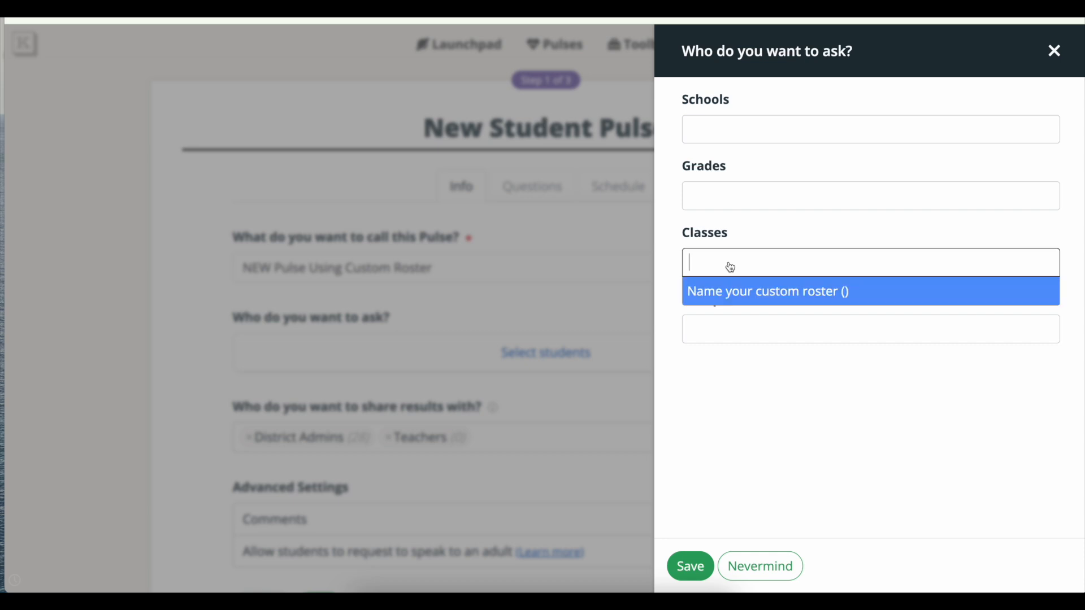
left_click(712, 301)
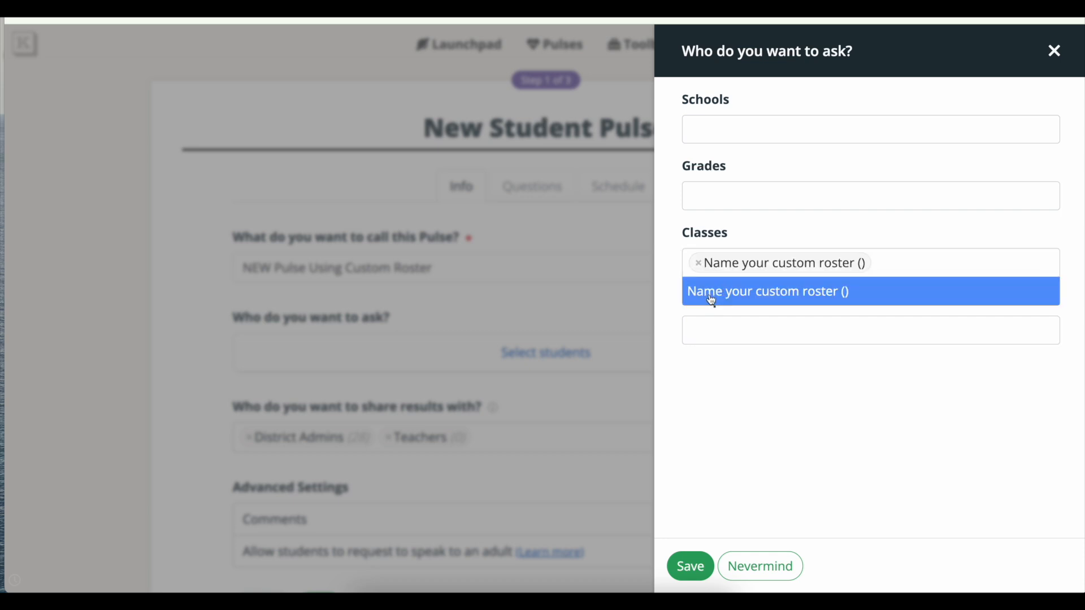
left_click(730, 381)
left_click(690, 567)
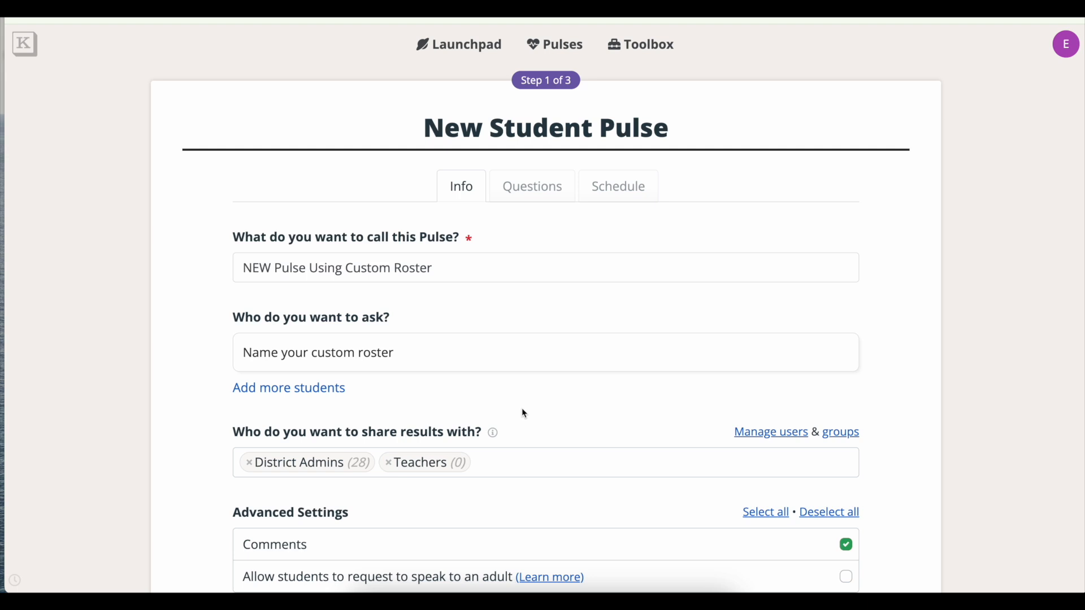
scroll(522, 409, "down", 3)
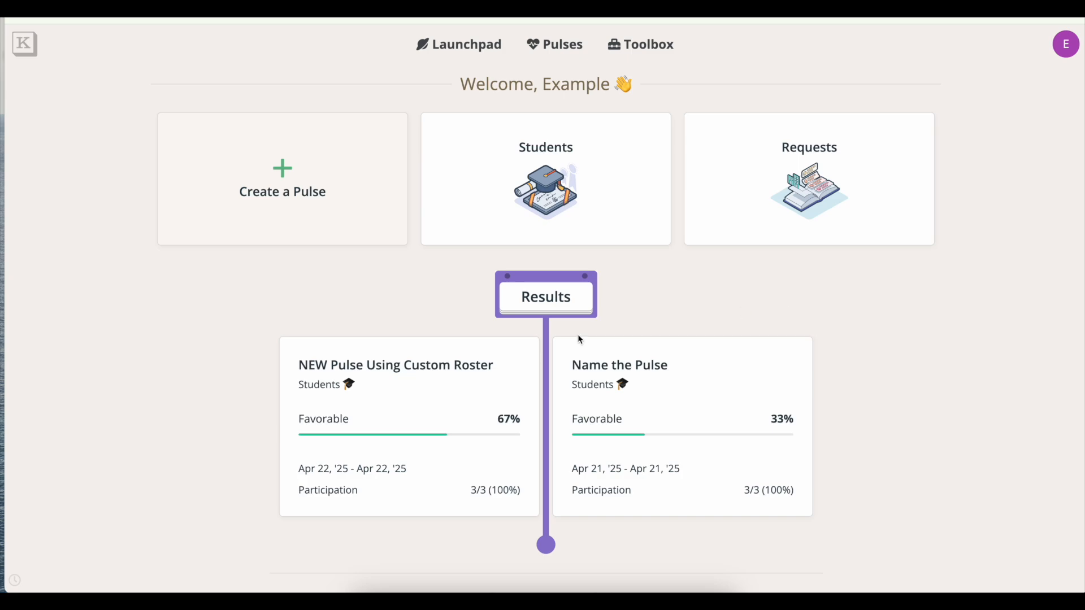
Filter the 'NEW Pulse Using Custom Roster' results to the custom roster class (67% favorable, n=3).
left_click(459, 377)
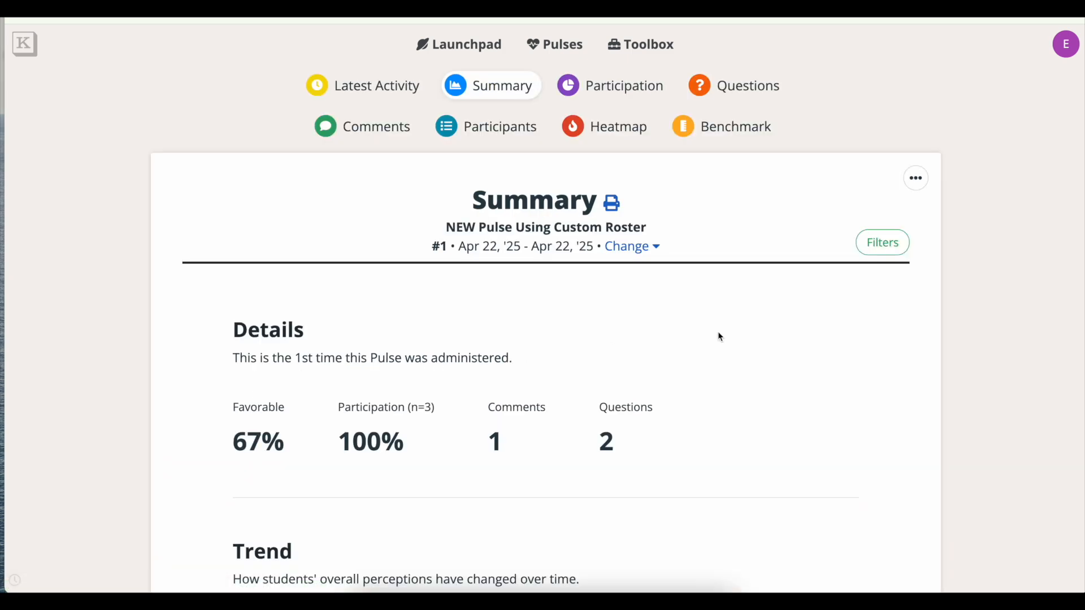
left_click(879, 252)
left_click(832, 133)
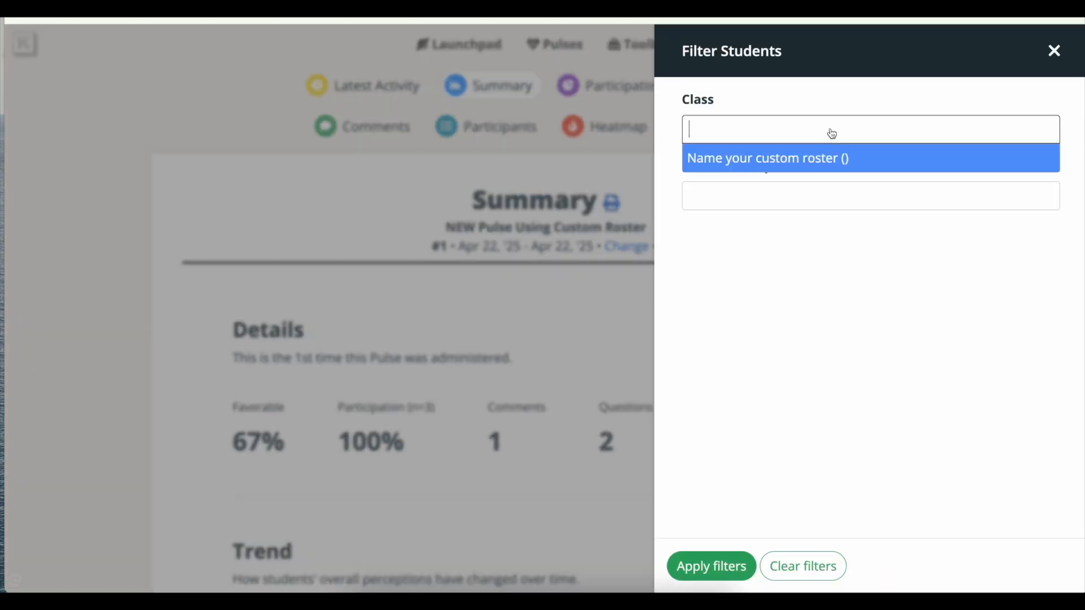
left_click(784, 168)
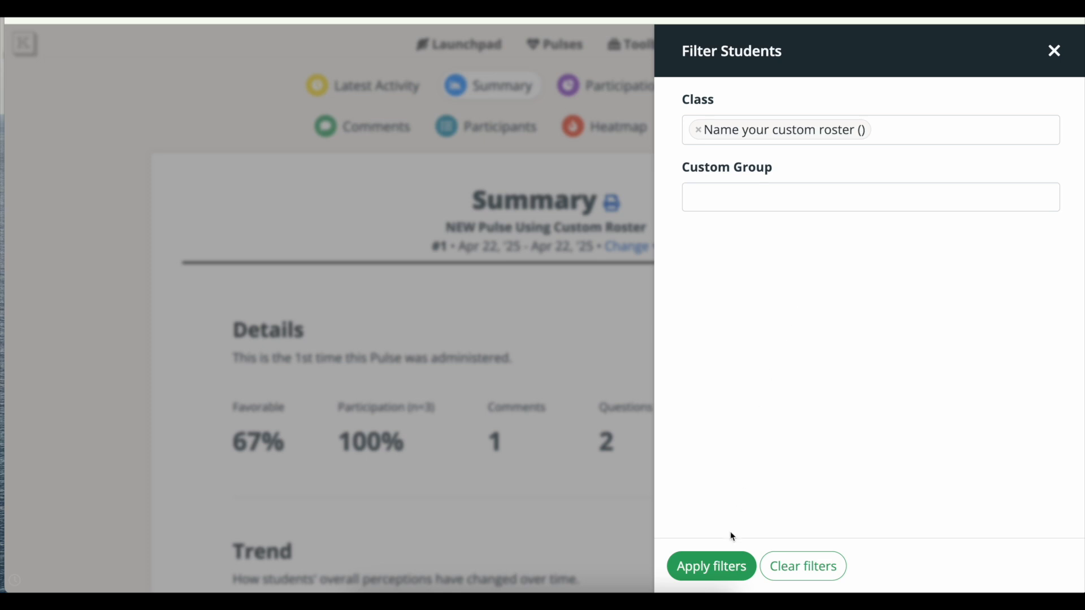
left_click(726, 565)
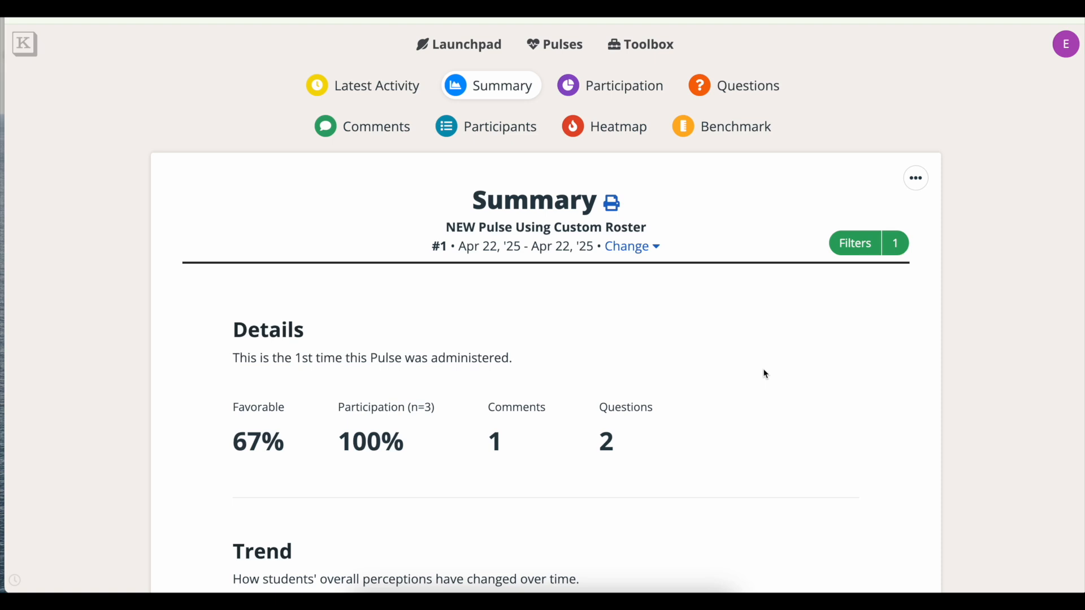
Switch the filtered pulse results to the Heatmap view, where Custom Roster scores 50.
left_click(620, 139)
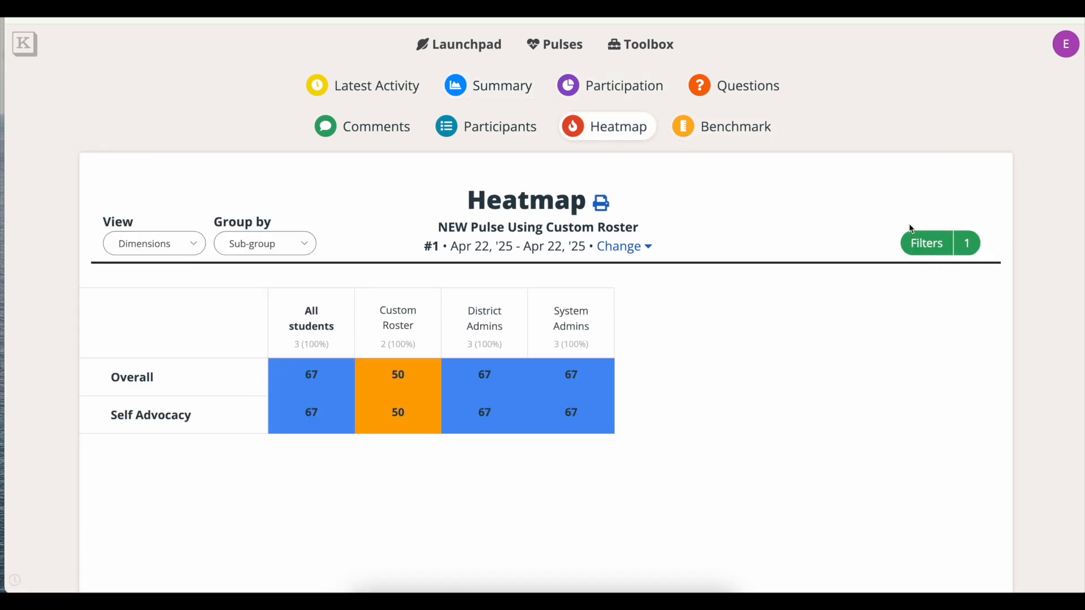